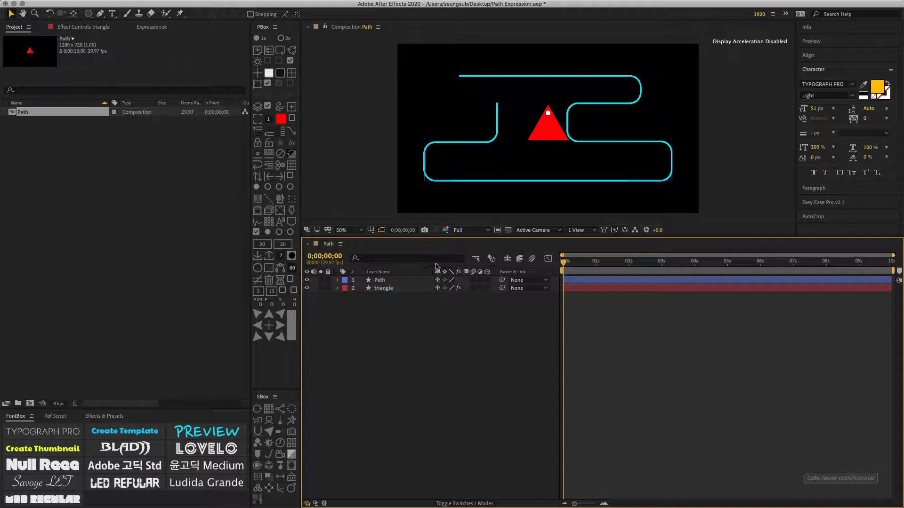
- Switch to Chrome to view and pause the YouTube reference video about moving a layer along a path, and return to After Effects
click(437, 280)
key(super+Tab)
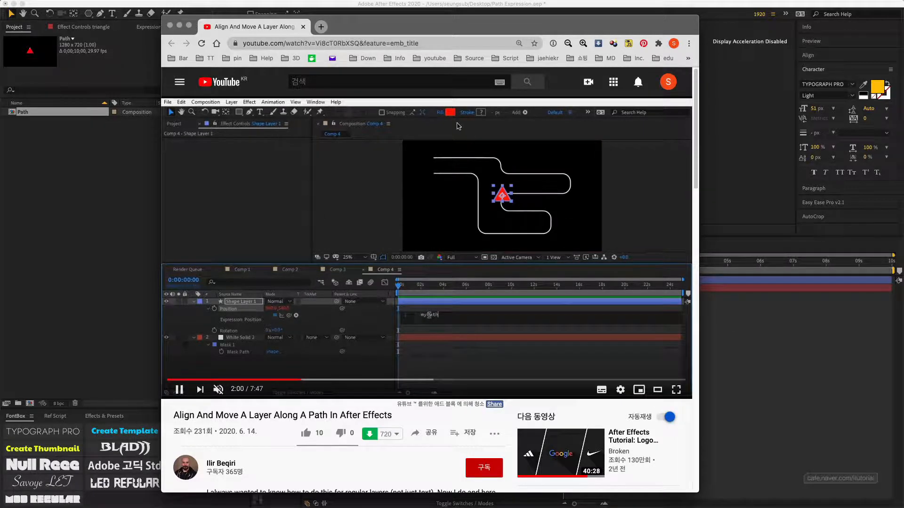
drag(393, 29, 371, 26)
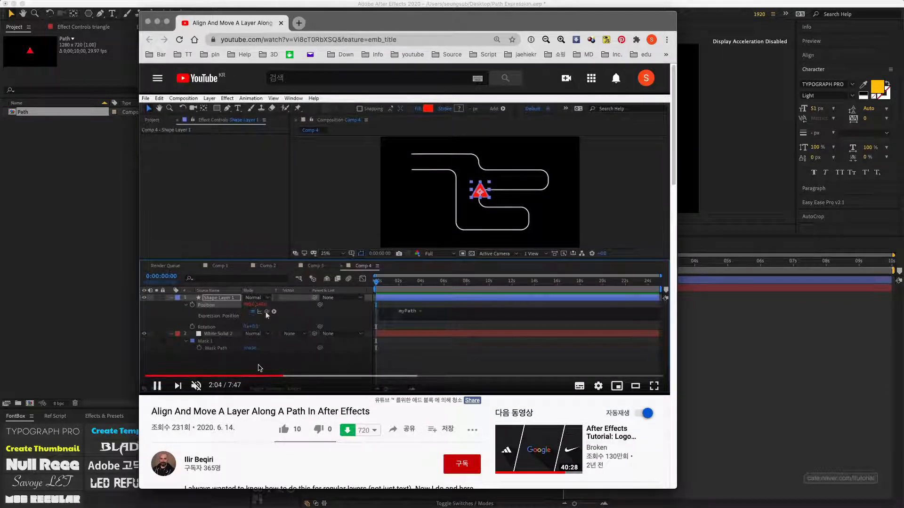
click(193, 349)
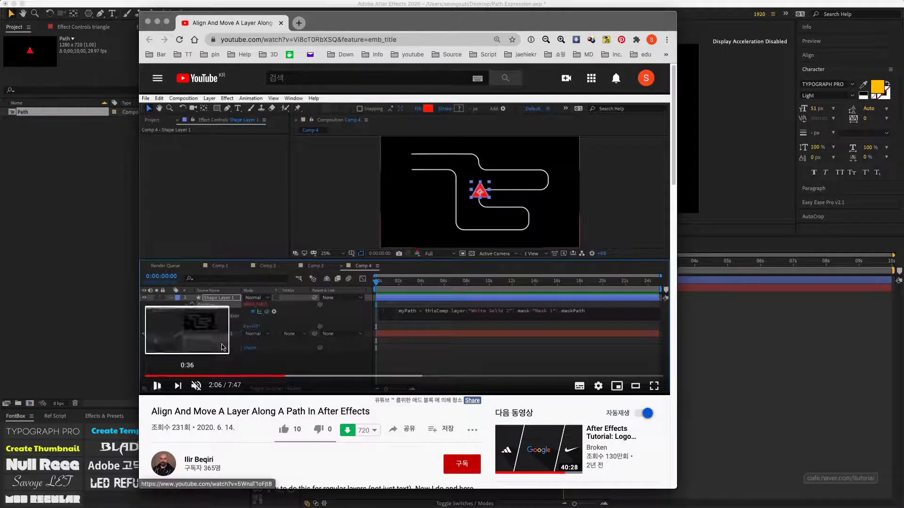
click(75, 261)
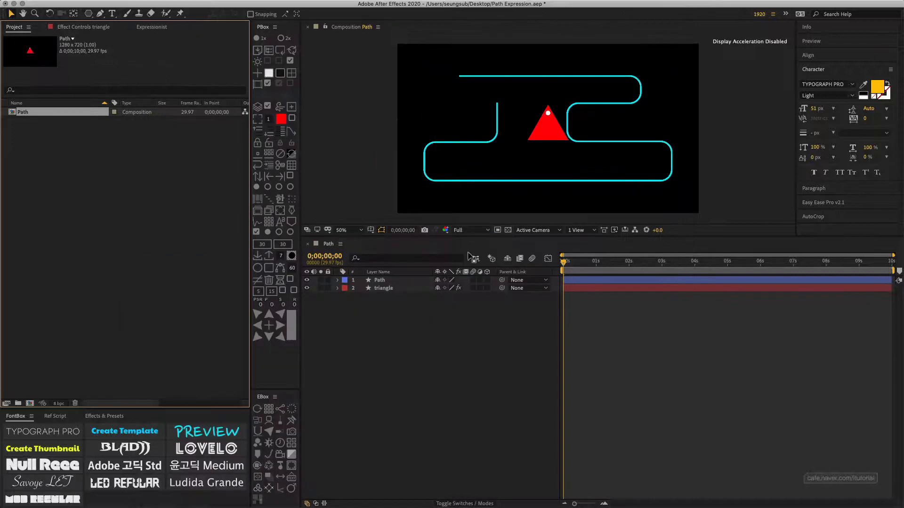
click(402, 305)
key(super+a)
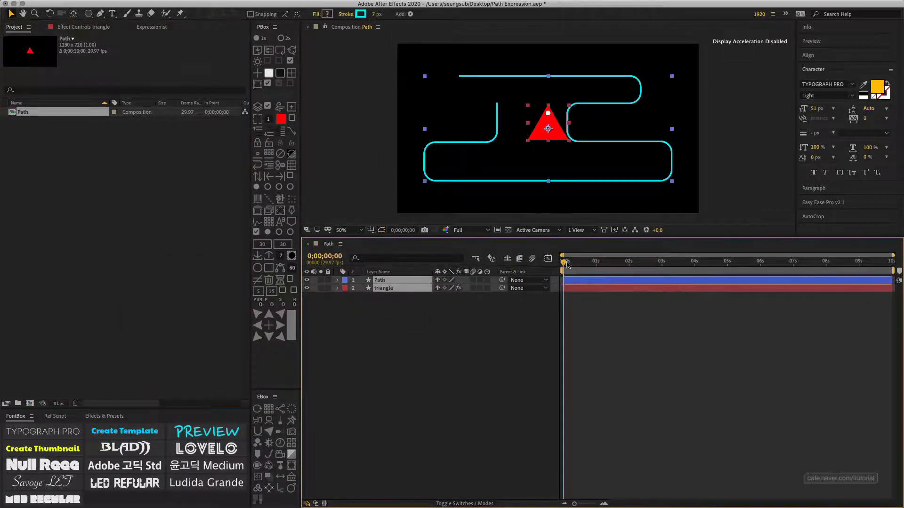
click(398, 308)
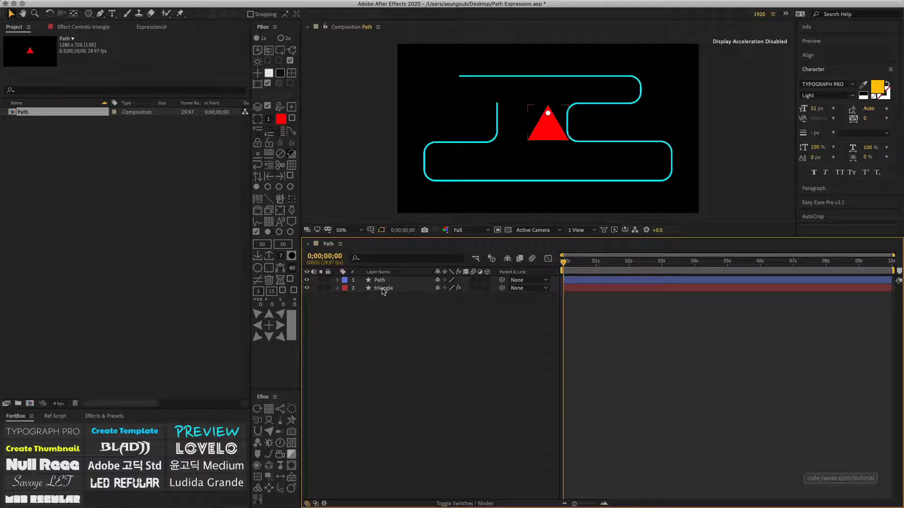
key(super+Tab)
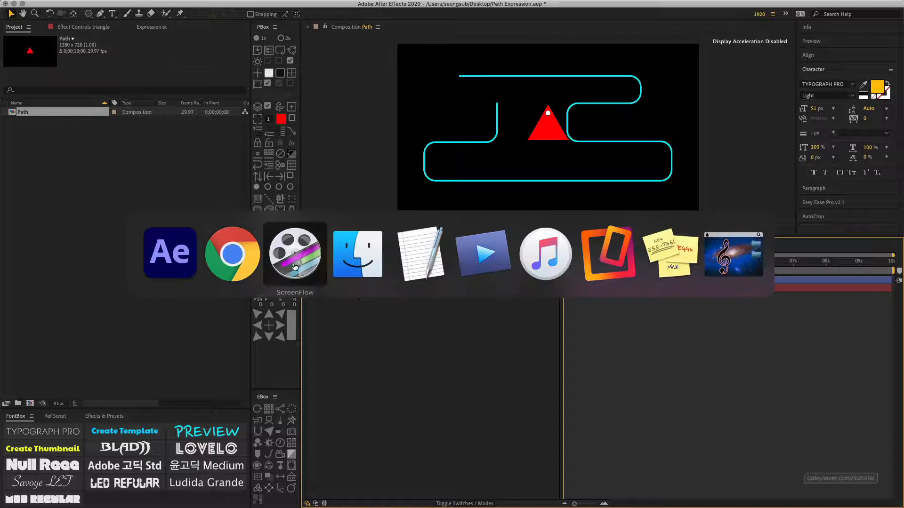
click(245, 263)
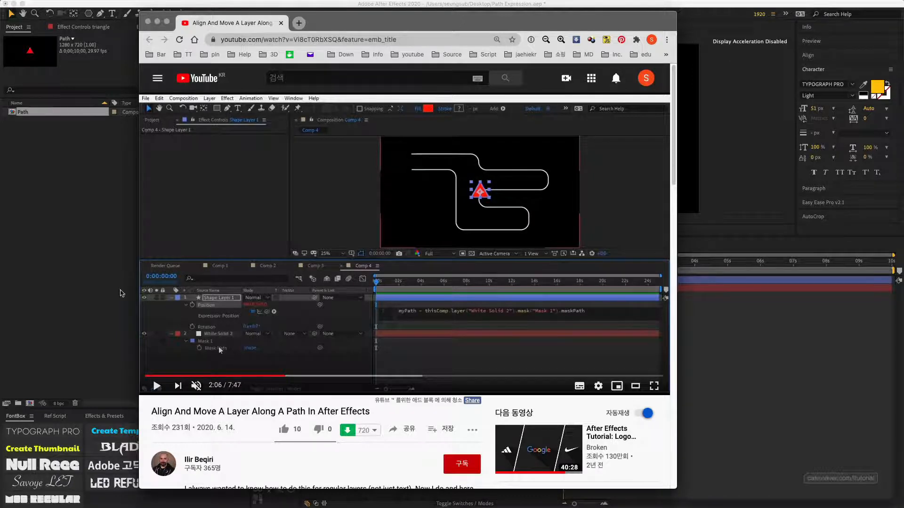
click(105, 290)
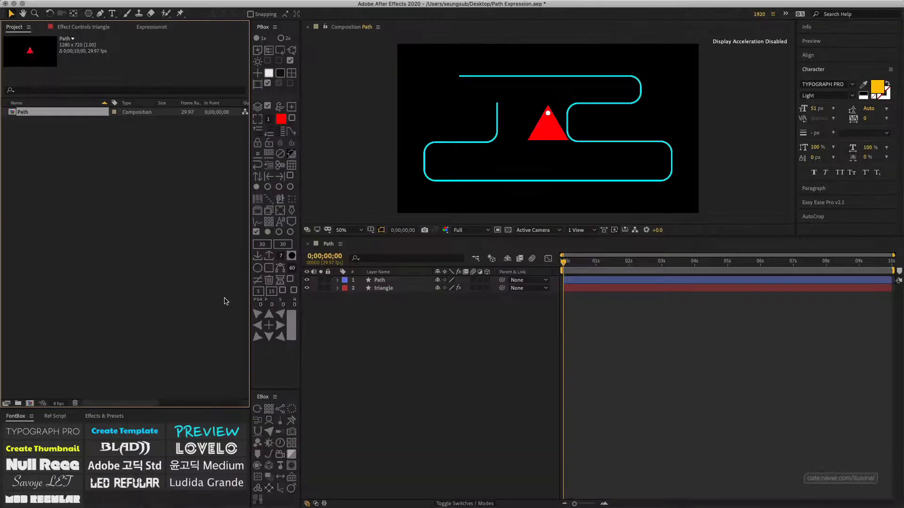
- Examine the shape groups inside the triangle layer and the Shape 1 contents of the Path layer
click(384, 289)
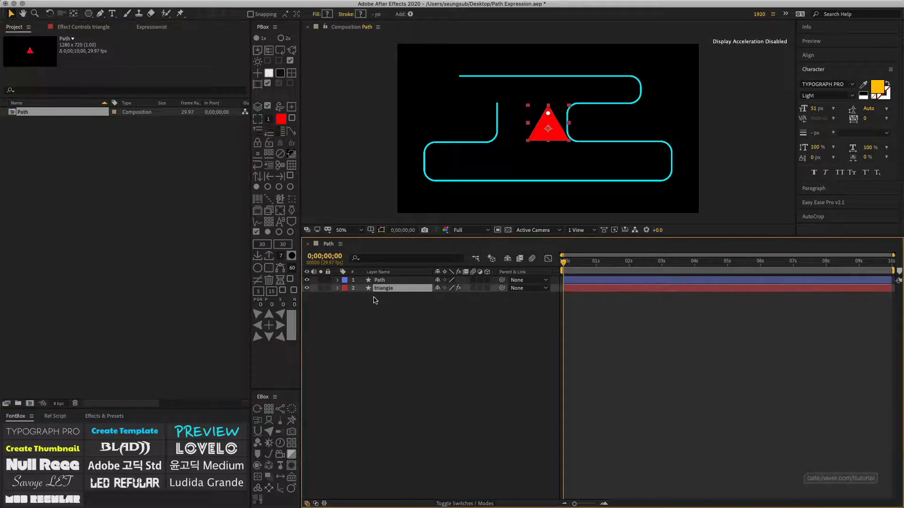
click(337, 288)
click(346, 296)
click(371, 305)
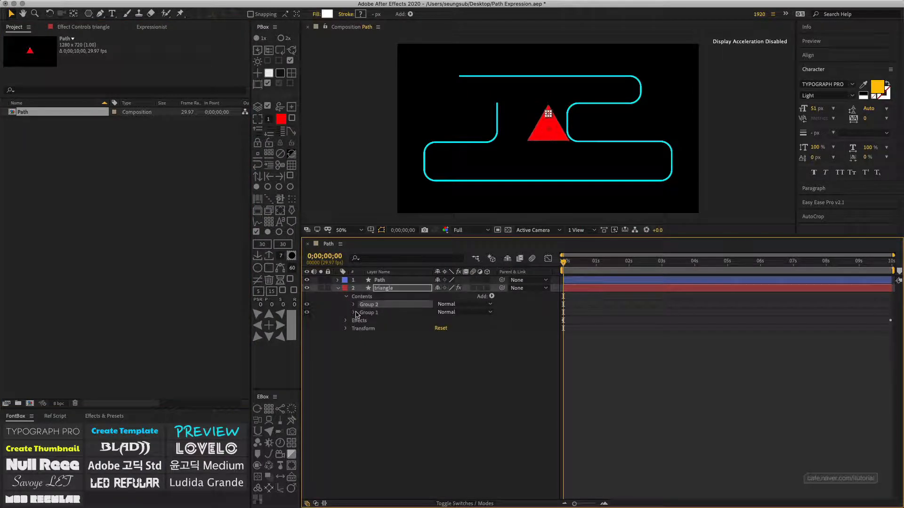
click(337, 288)
click(337, 280)
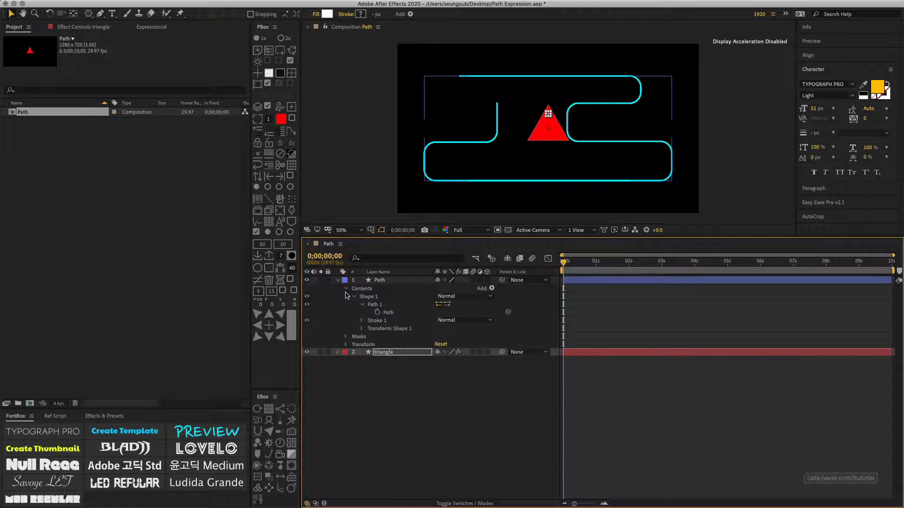
click(372, 297)
click(354, 297)
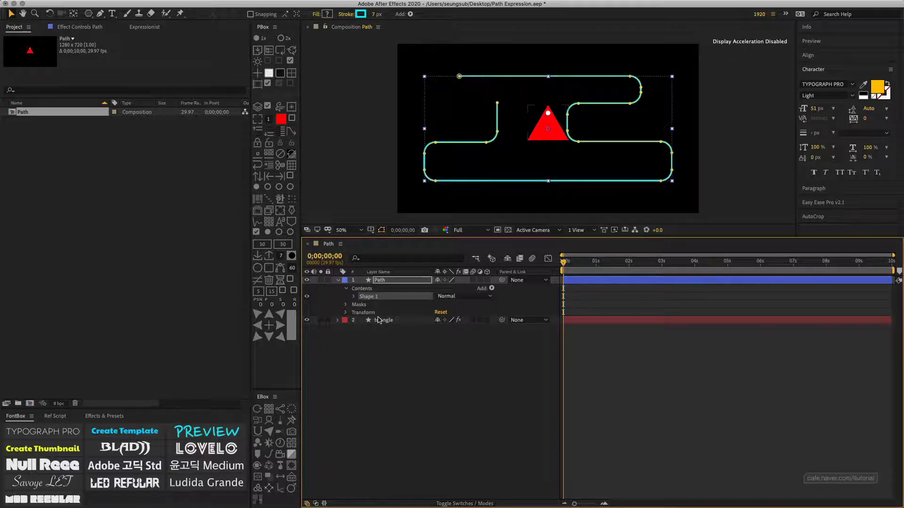
- Expand Shape 1 in the Path layer and select the Path property under Path 1
click(381, 281)
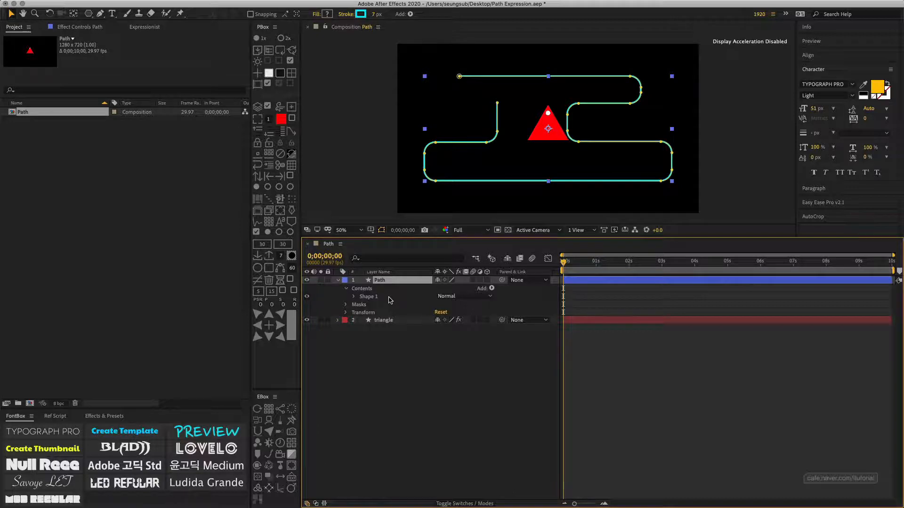
click(372, 297)
click(353, 297)
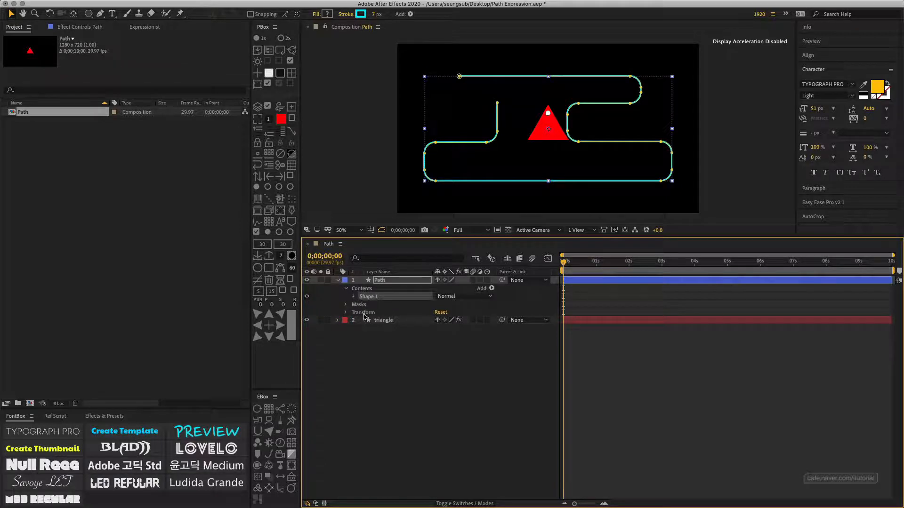
click(389, 313)
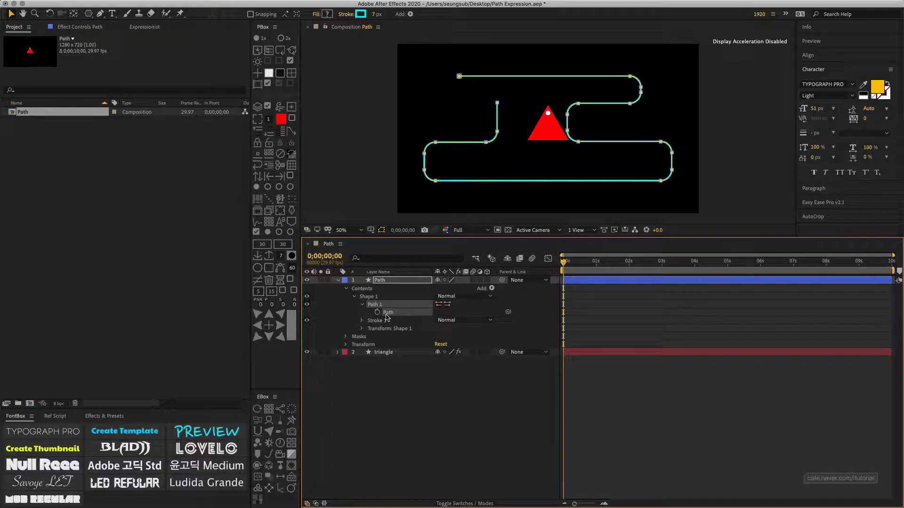
- Examine the triangle layer's Position among its Transform properties and the Path property under the Path layer's Path 1
click(376, 354)
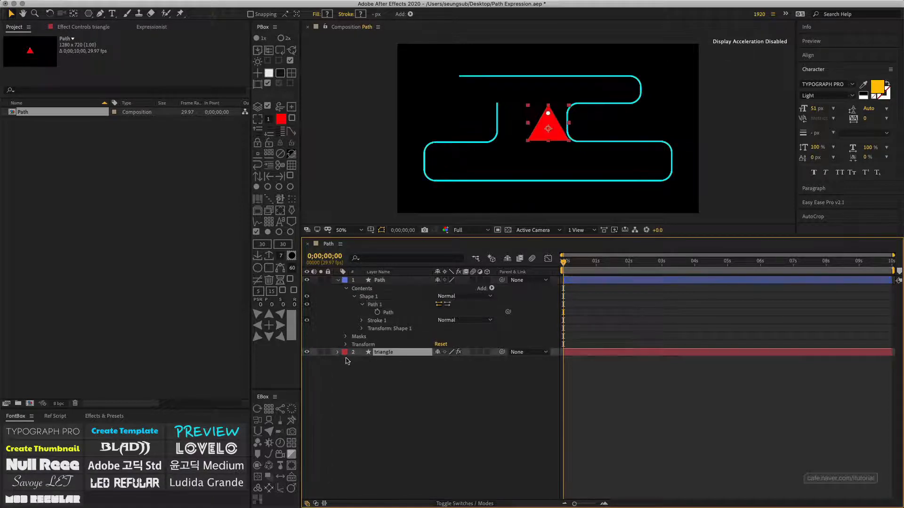
click(337, 352)
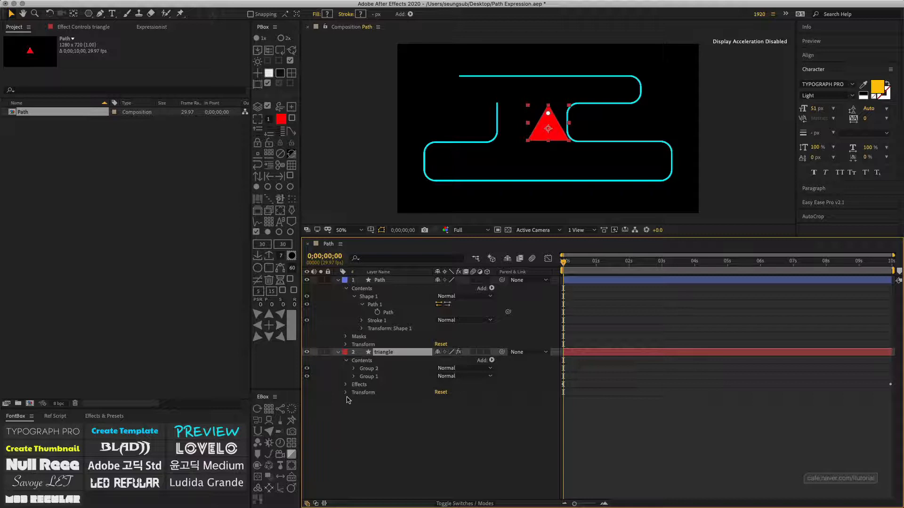
click(346, 393)
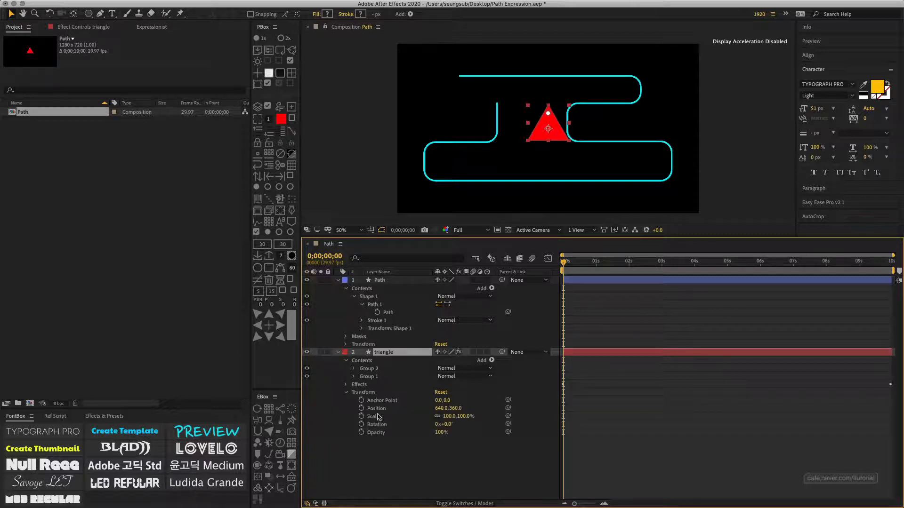
click(378, 410)
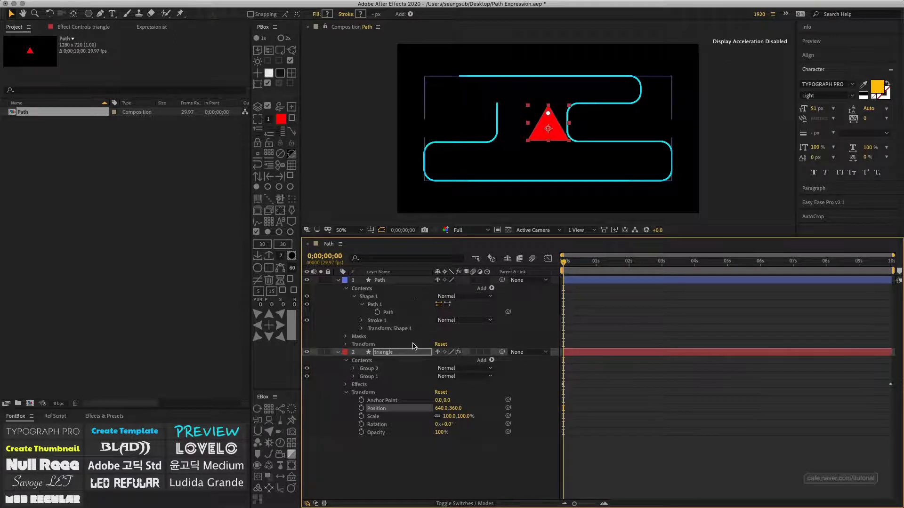
click(346, 393)
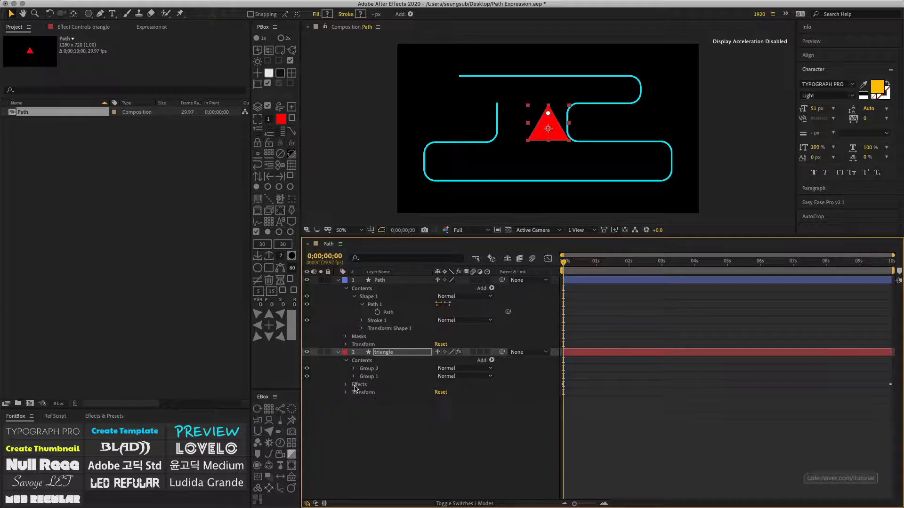
click(338, 352)
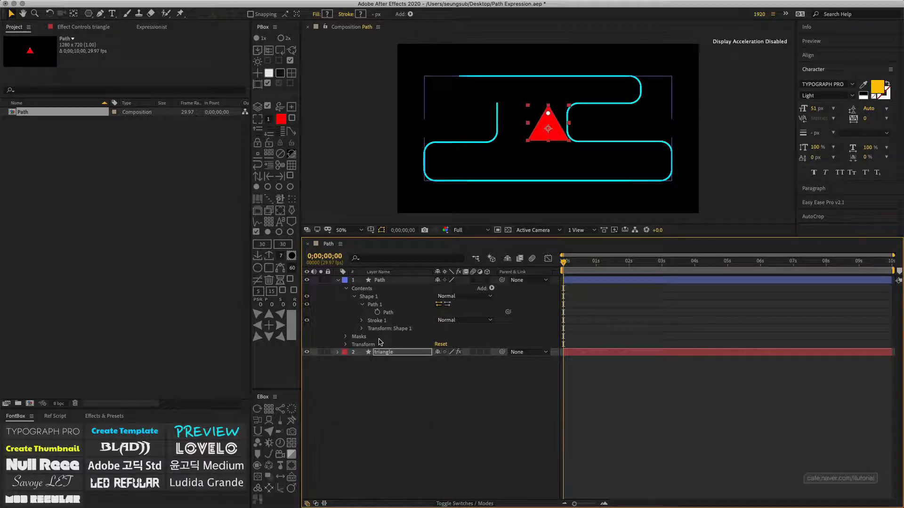
click(384, 281)
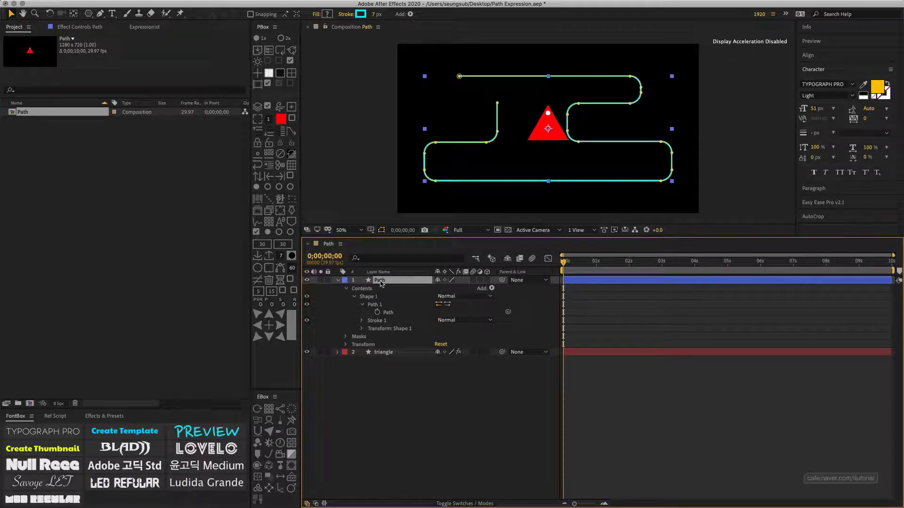
click(387, 313)
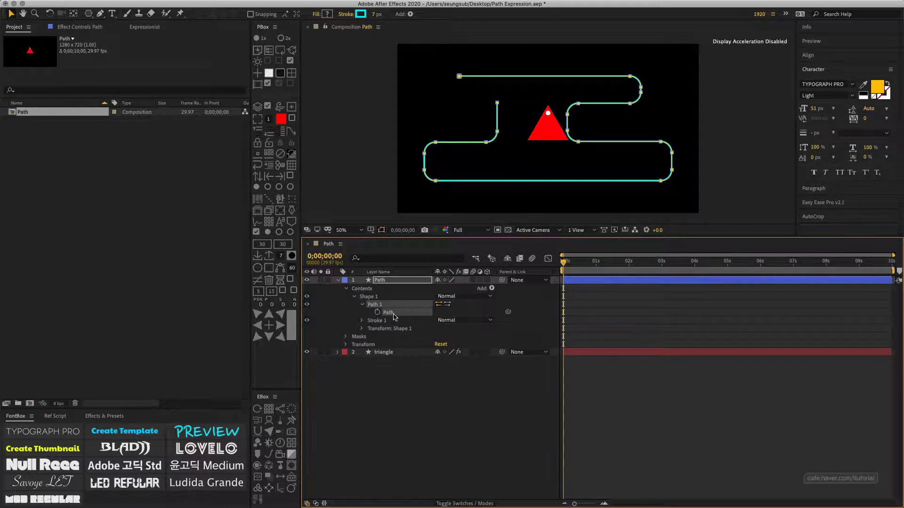
click(362, 304)
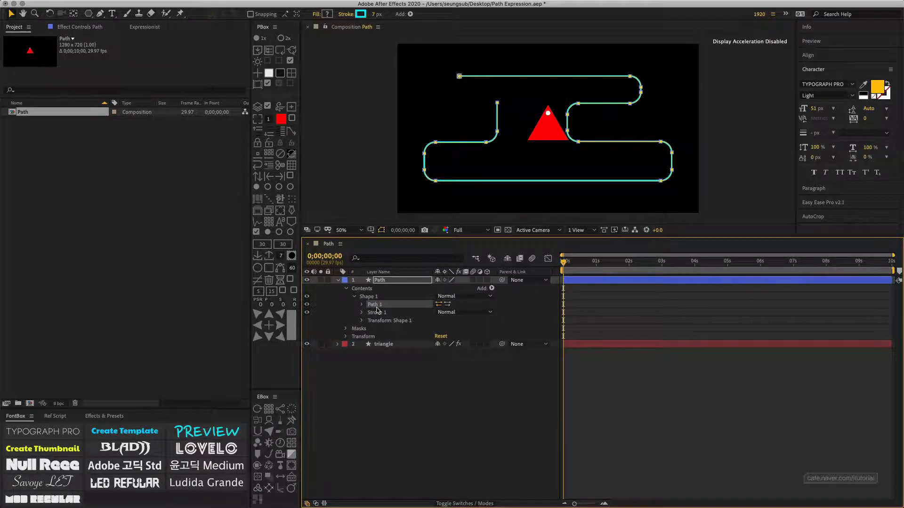
- Add an expression to the triangle layer's Position property and begin it with "path ="
click(378, 345)
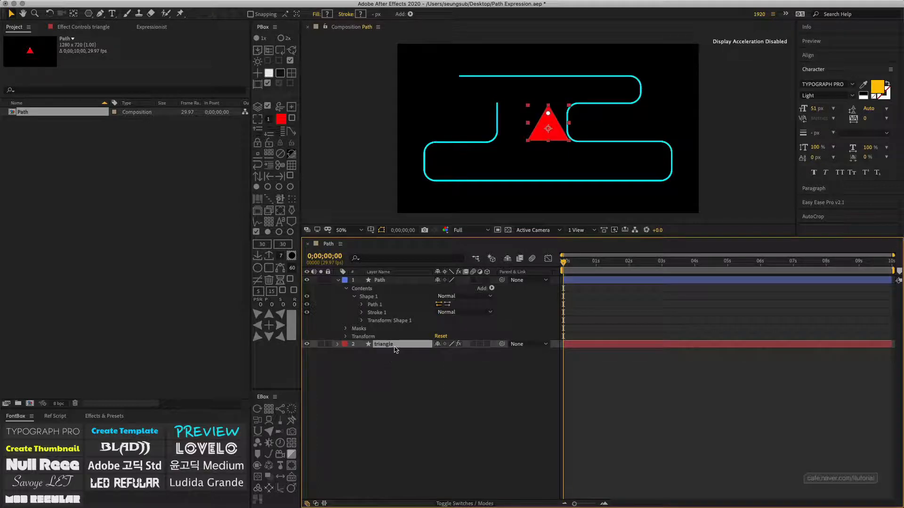
key(p)
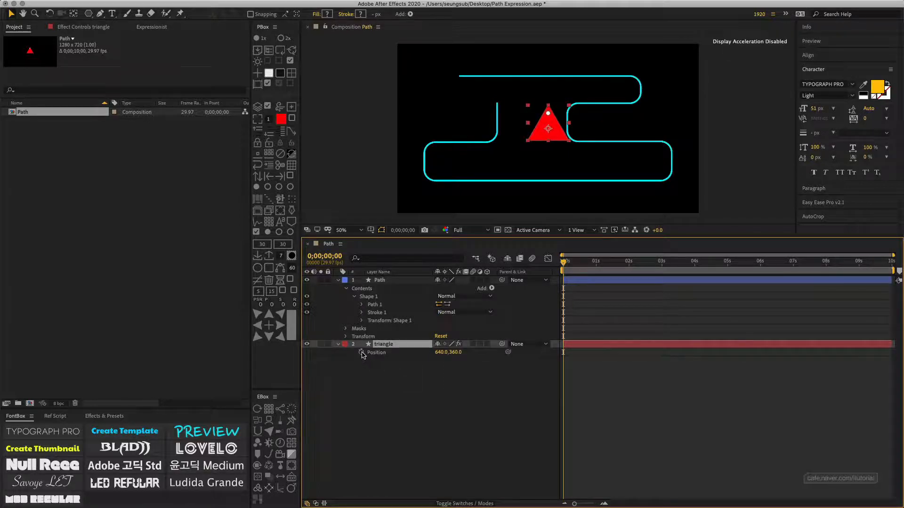
alt+click(362, 353)
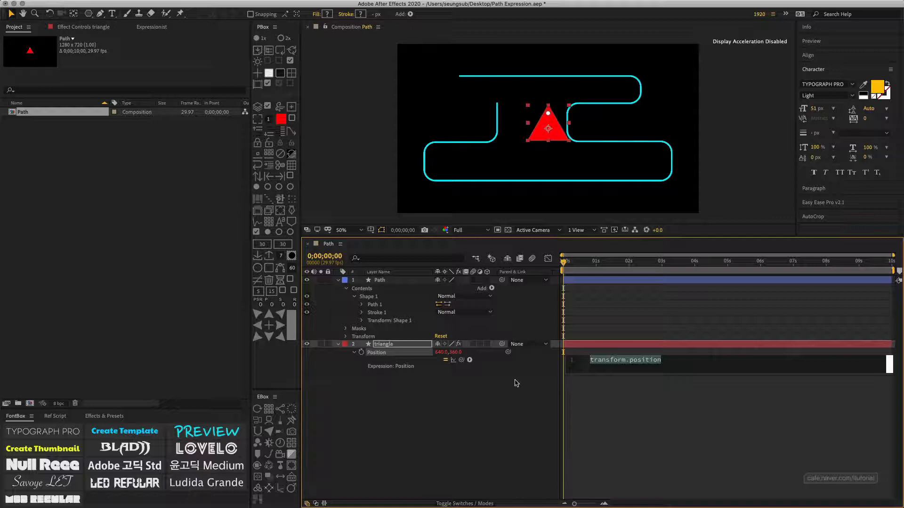
text(path)
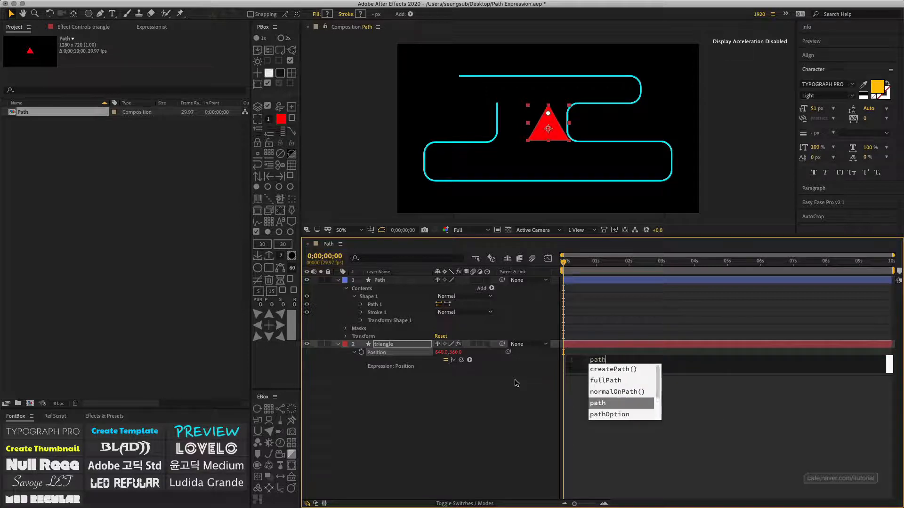
text( =)
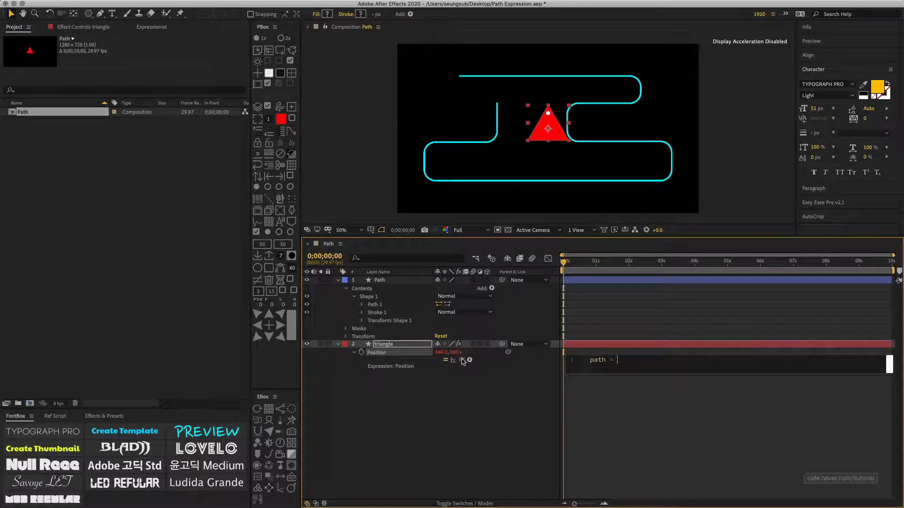
- Assign the path variable to the Path property of Path 1 in the Path layer's Shape 1 using the expression pick whip
mouse_move(462, 360)
mouse_down()
mouse_move(424, 316)
mouse_move(372, 303)
mouse_move(459, 359)
mouse_up()
click(362, 307)
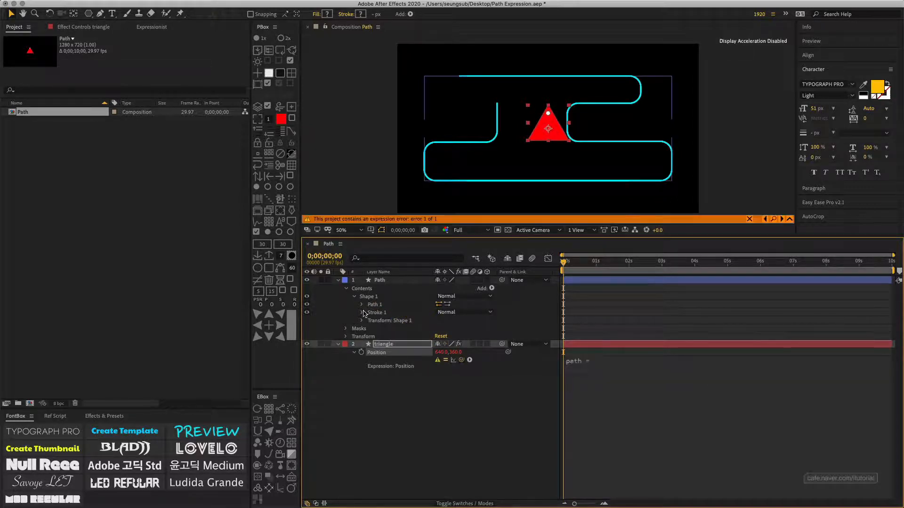
click(607, 369)
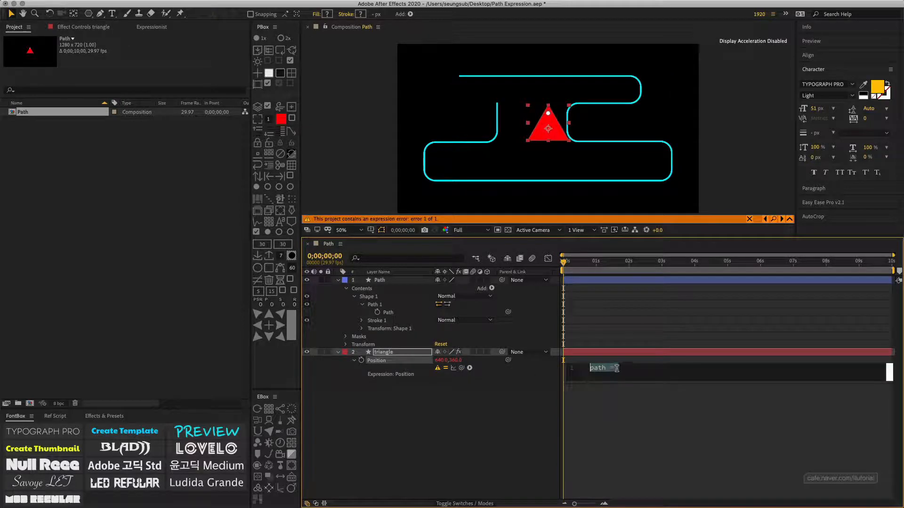
drag(461, 368, 395, 315)
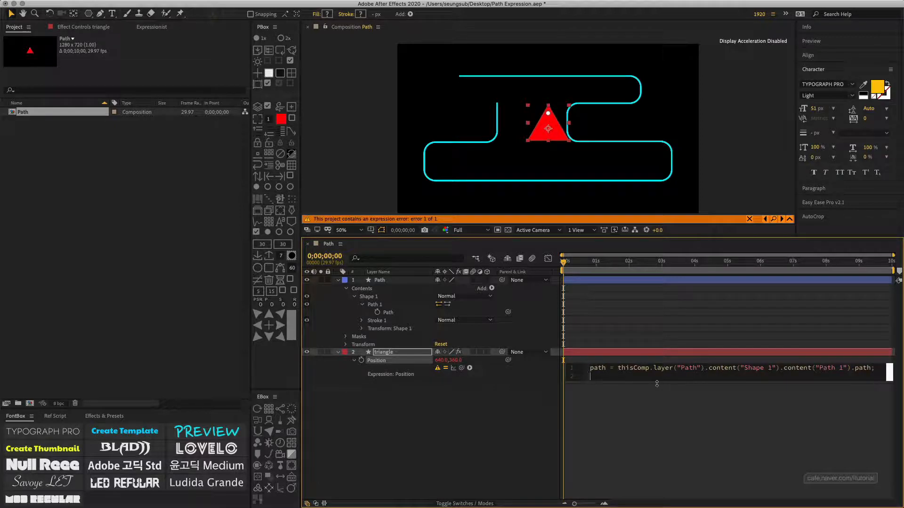
- Begin the second line of the triangle's Position expression with "ani =" and display the triangle layer's Slider Control effect
text(ani)
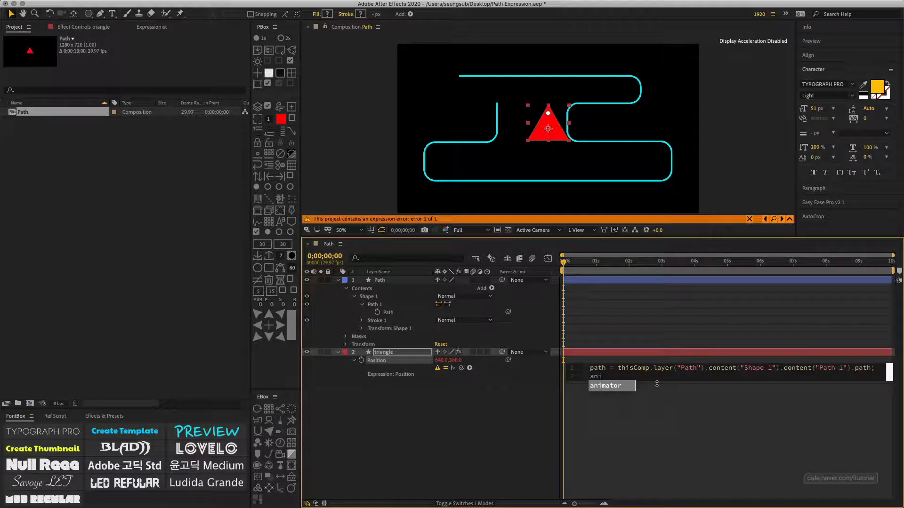
text( =)
click(494, 421)
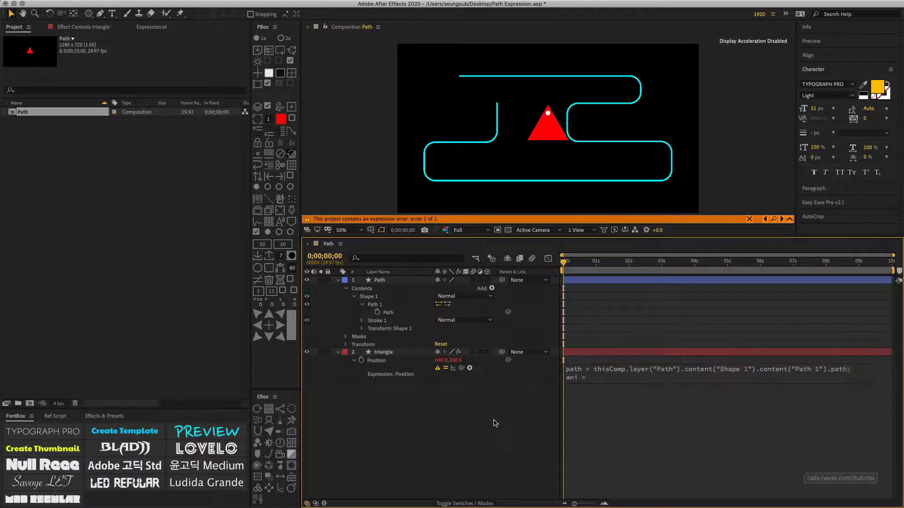
click(388, 351)
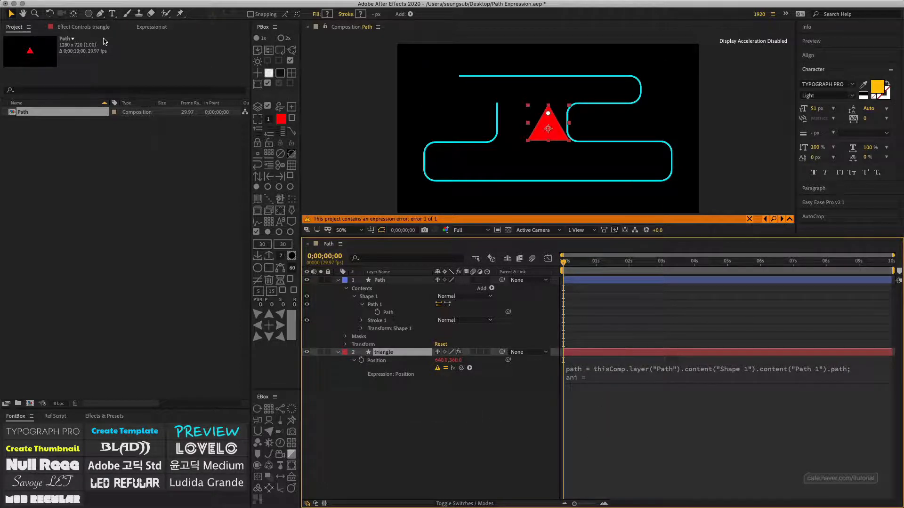
click(90, 26)
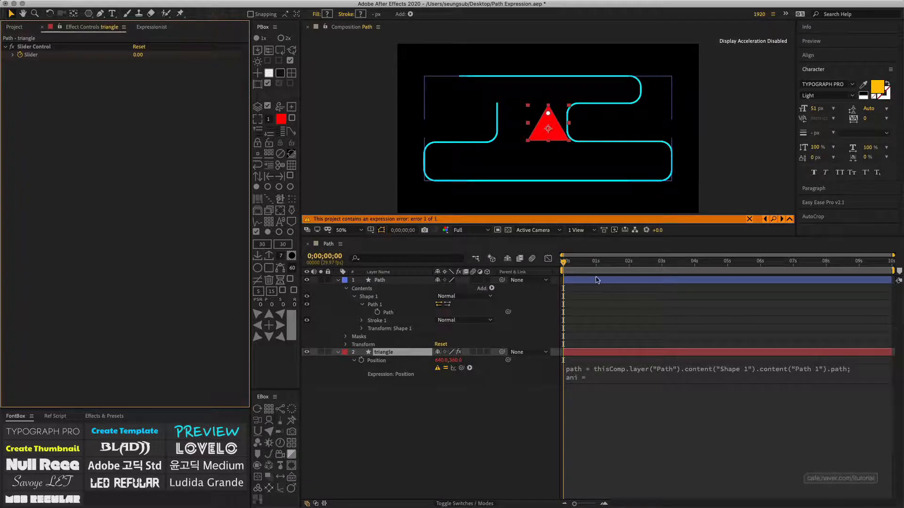
drag(567, 263, 472, 265)
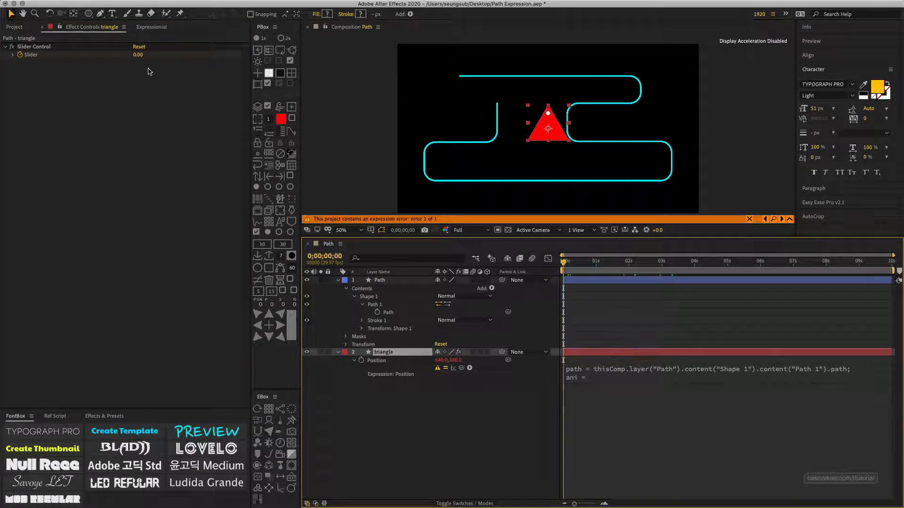
- Assign ani to the triangle's Slider Control slider using the expression pick whip, and divide it by 100 with "/100;"
click(600, 379)
click(625, 378)
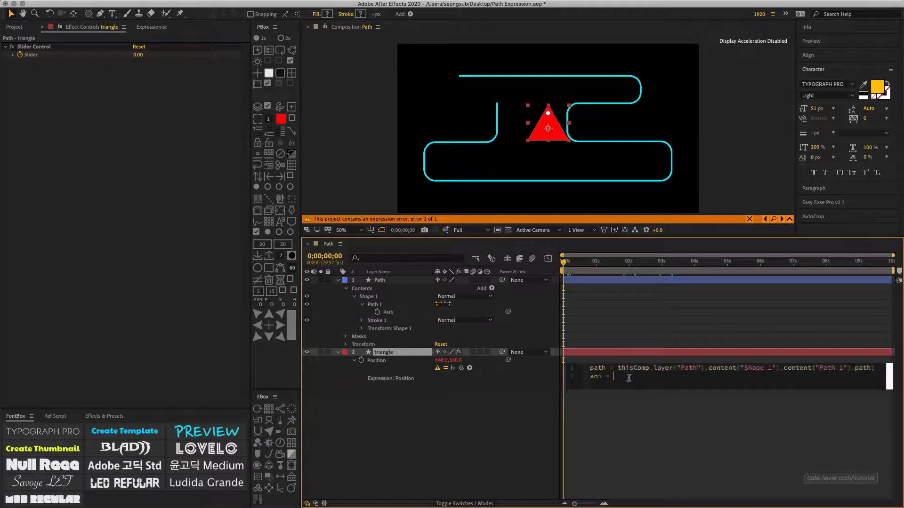
drag(462, 367, 33, 54)
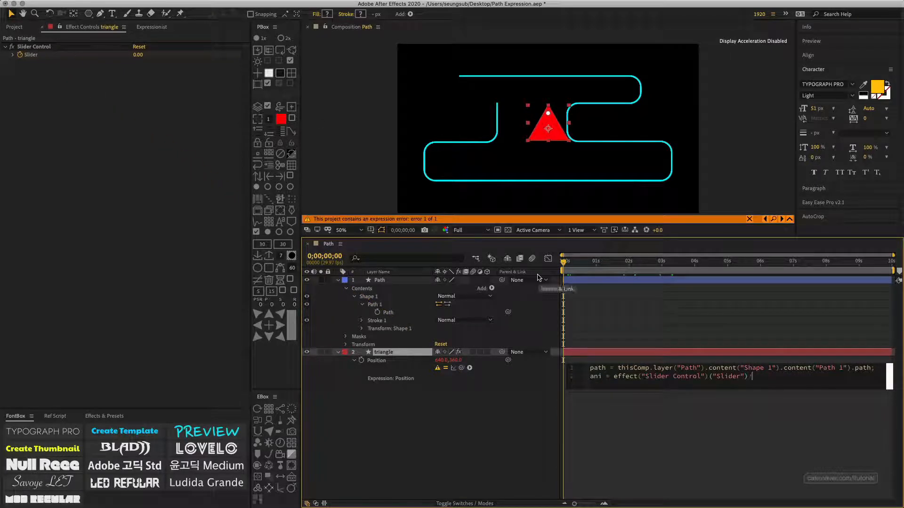
text(/100;)
- Add a third line reading "path.pointOnPath(ani)" to the triangle's Position expression and apply it
drag(686, 390, 686, 408)
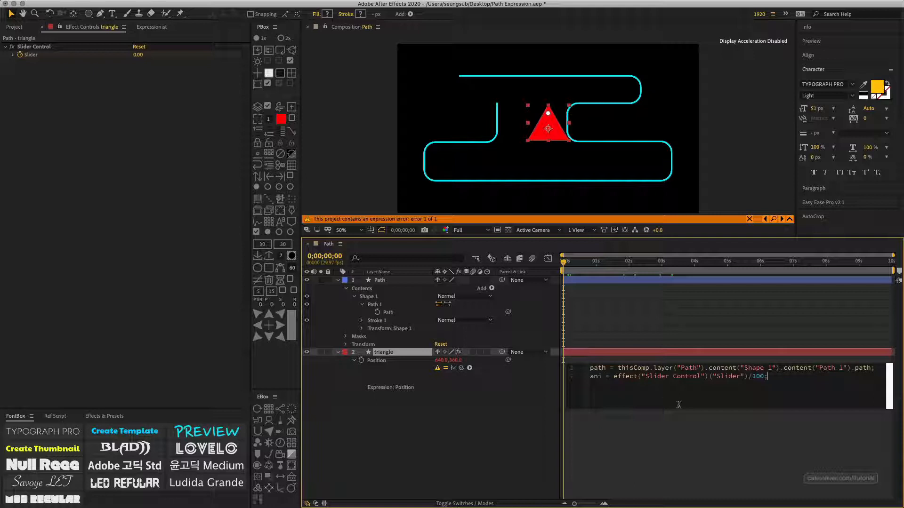
key(Return)
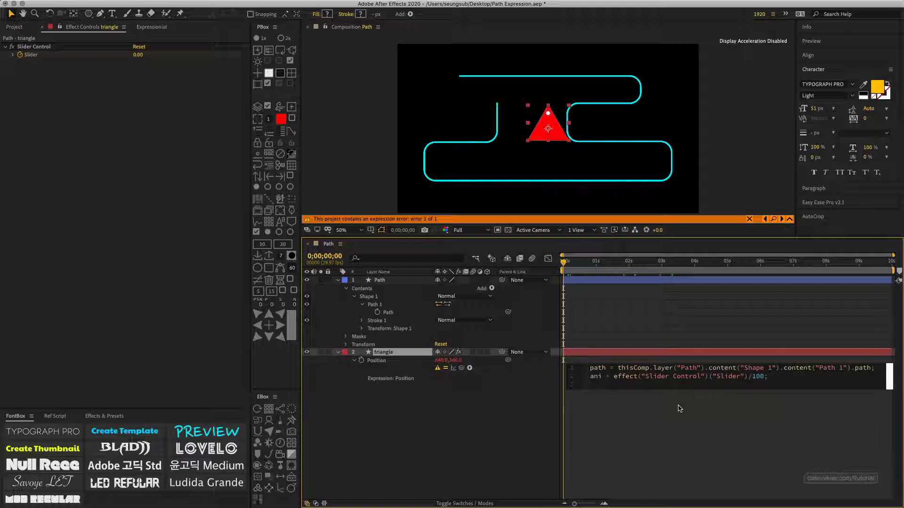
text(path.)
text(pointO)
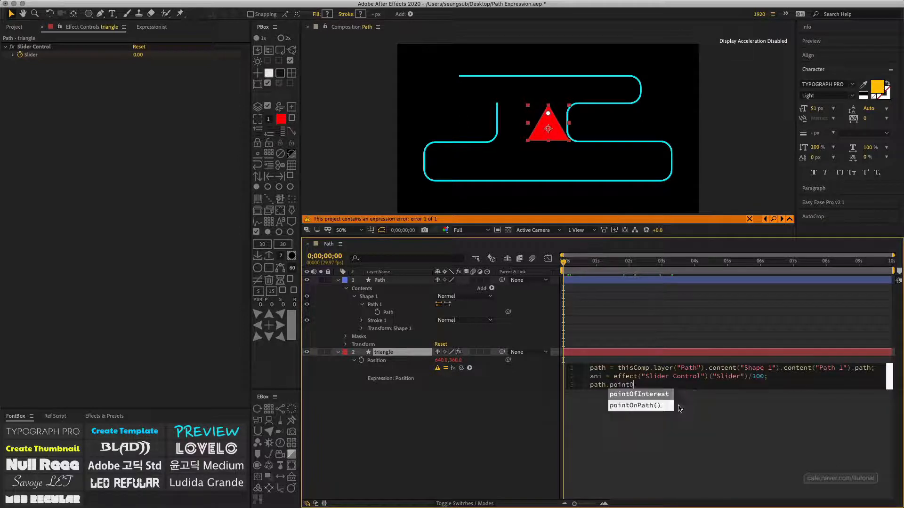
text(nPath)
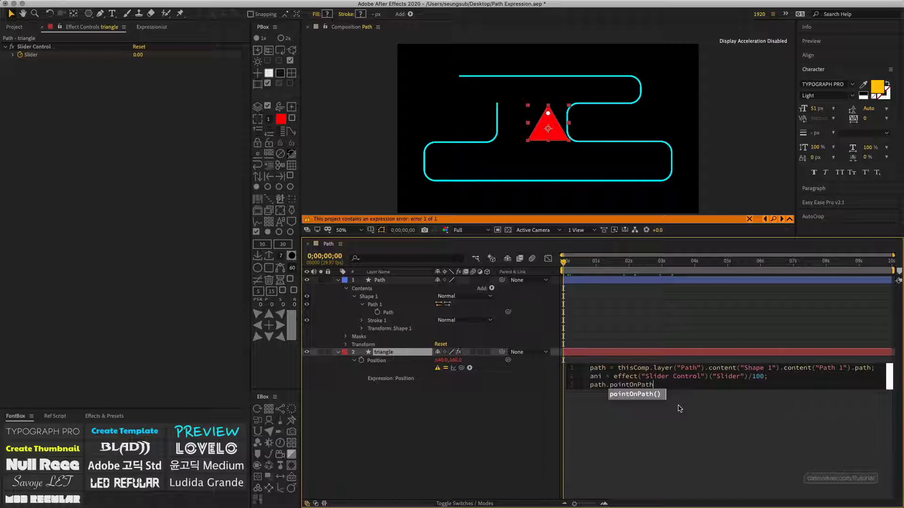
text(.)
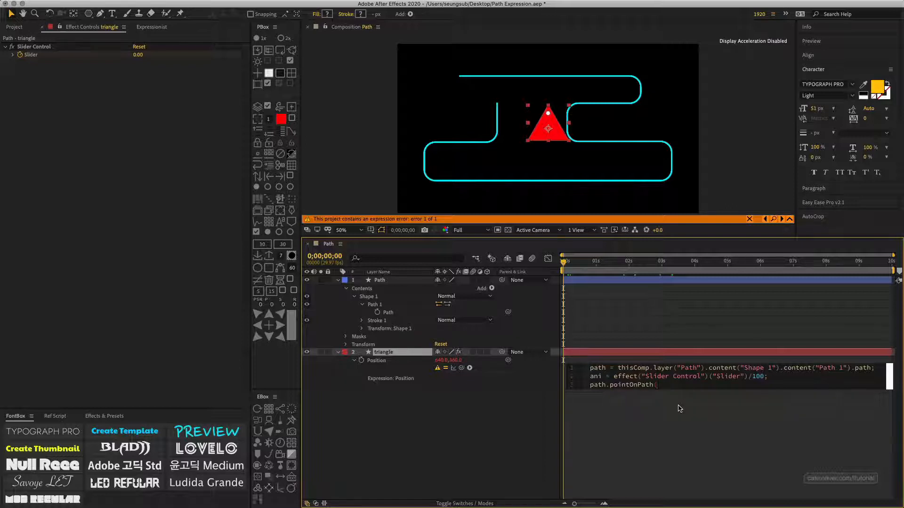
text(ani)
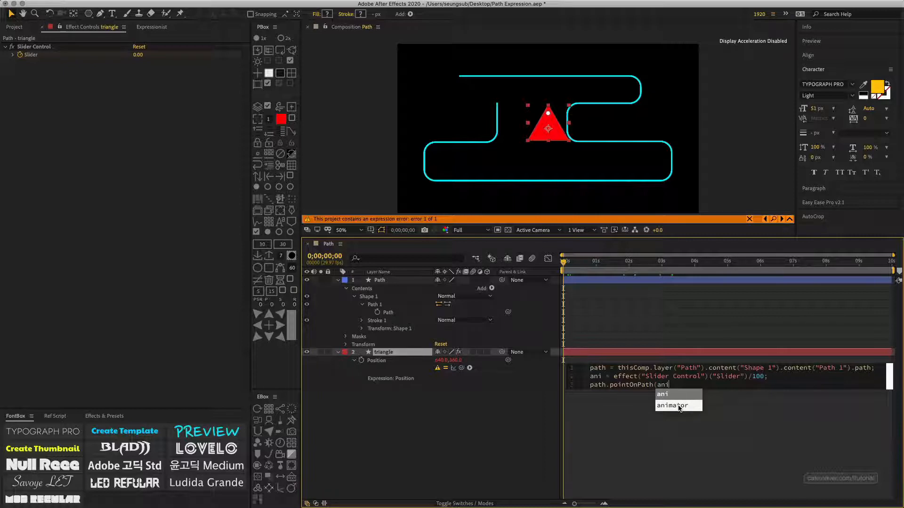
text())
click(617, 313)
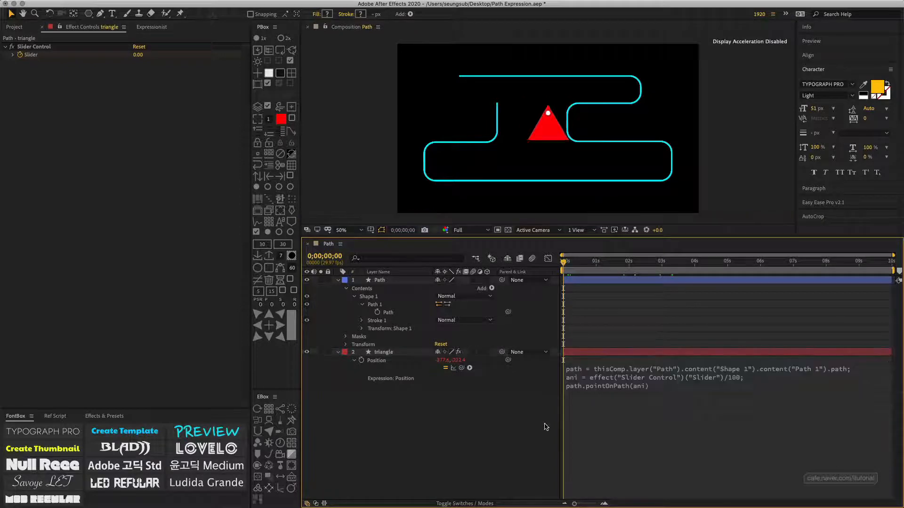
- Preview the triangle's motion with the composition view at 25%, return to the first frame, and select Path 1's Path property
key(space)
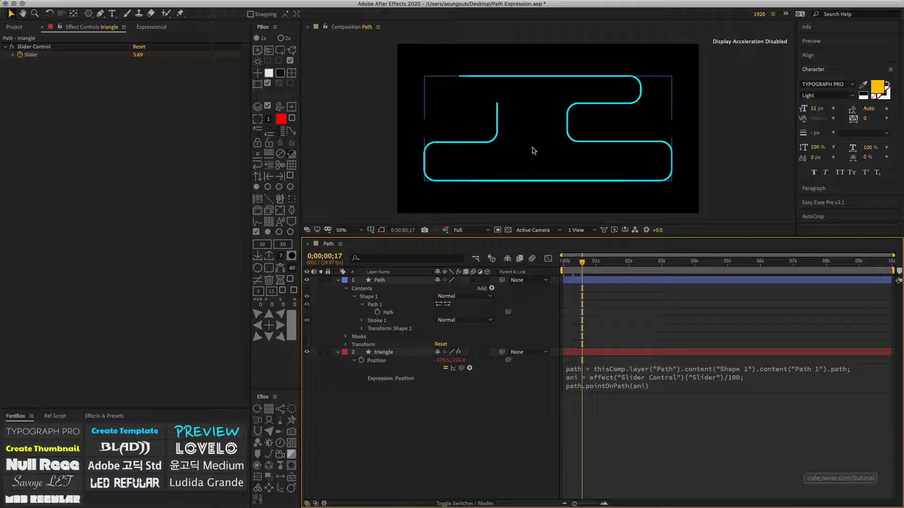
key(comma)
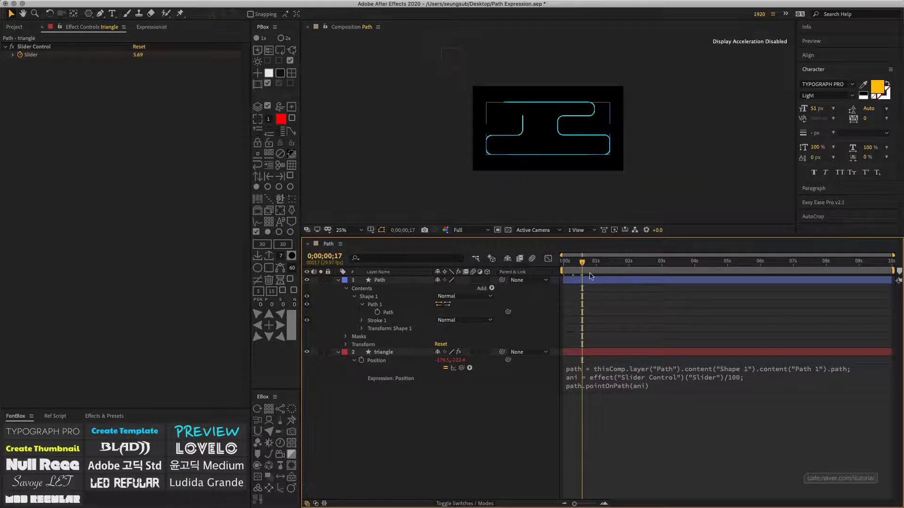
mouse_move(582, 262)
mouse_down()
mouse_move(563, 262)
mouse_move(864, 262)
mouse_move(563, 262)
mouse_up()
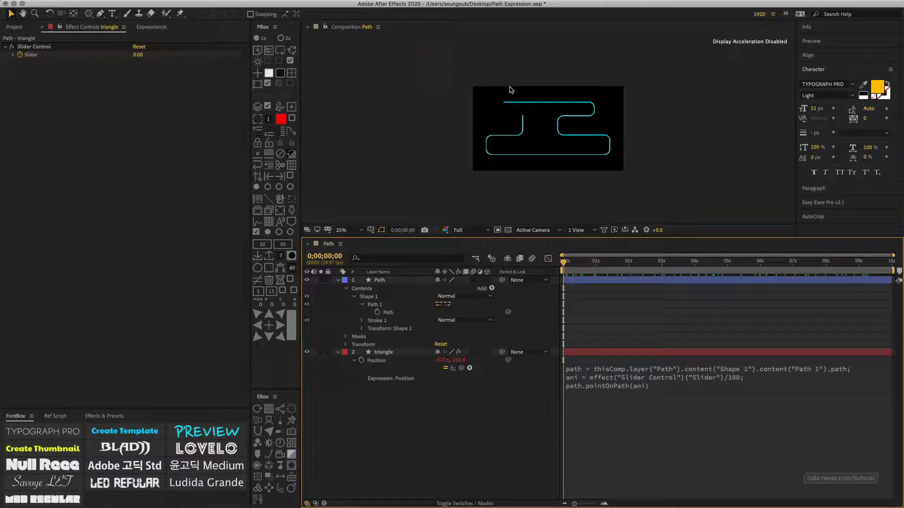
click(388, 313)
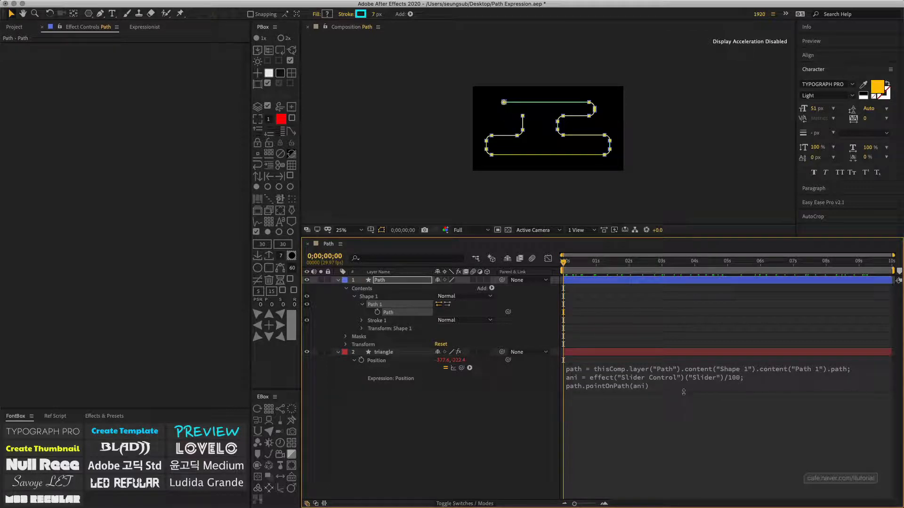
- Change the triangle's third expression line to "n = path.pointOnPath(ani);" and add "toComp(n)" as the fourth line
drag(683, 392, 684, 423)
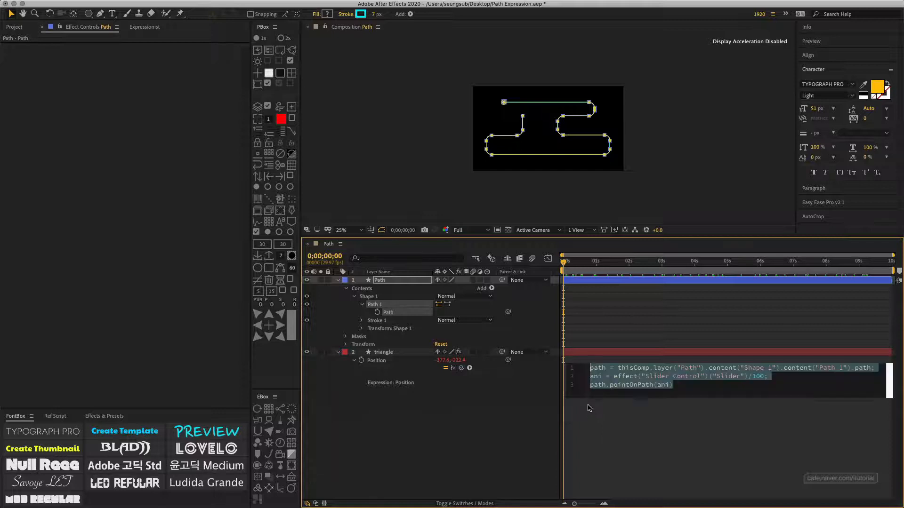
click(590, 409)
click(632, 439)
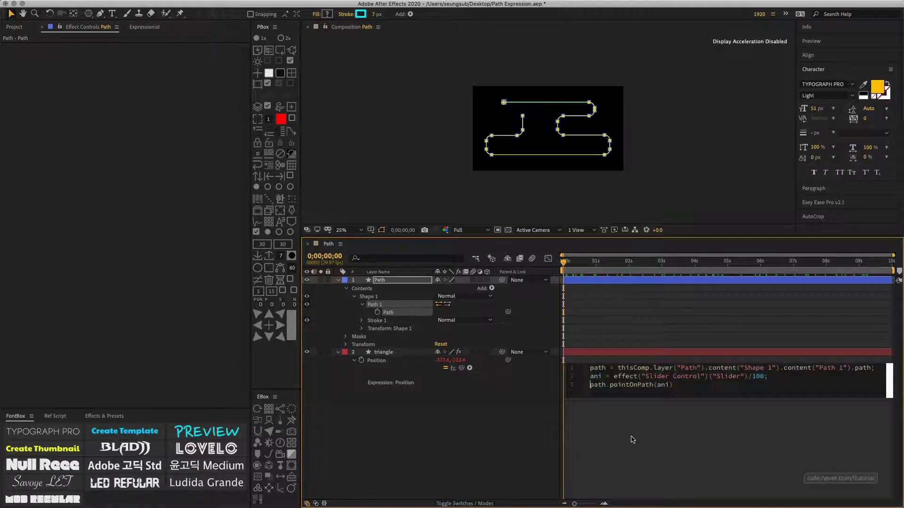
text(n = )
text(;)
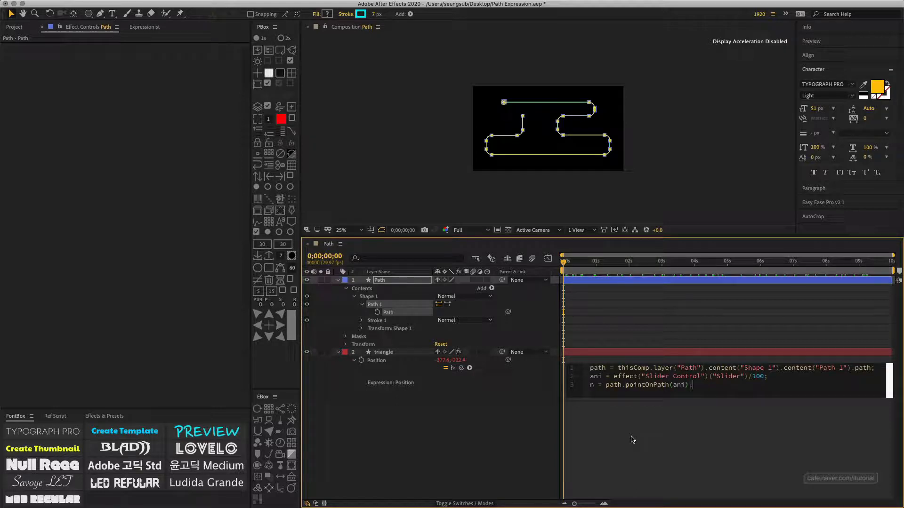
key(Return)
text(to)
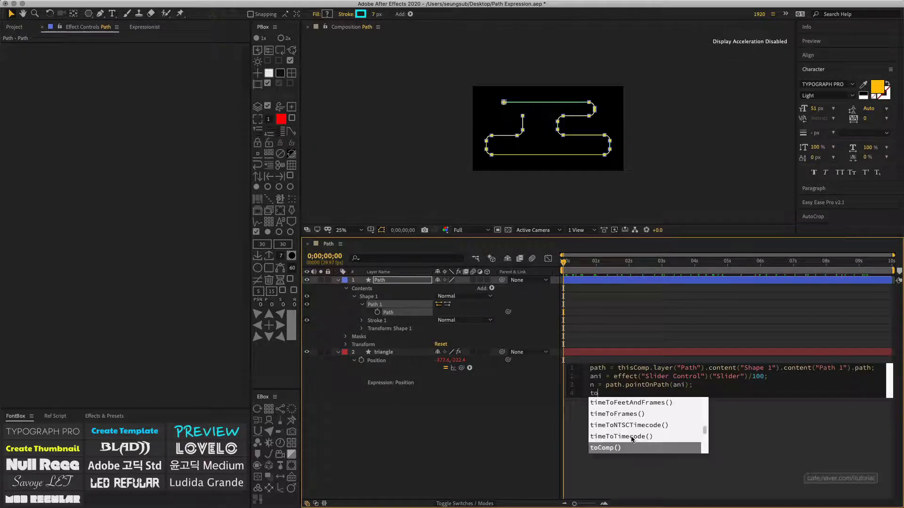
text(Comp)
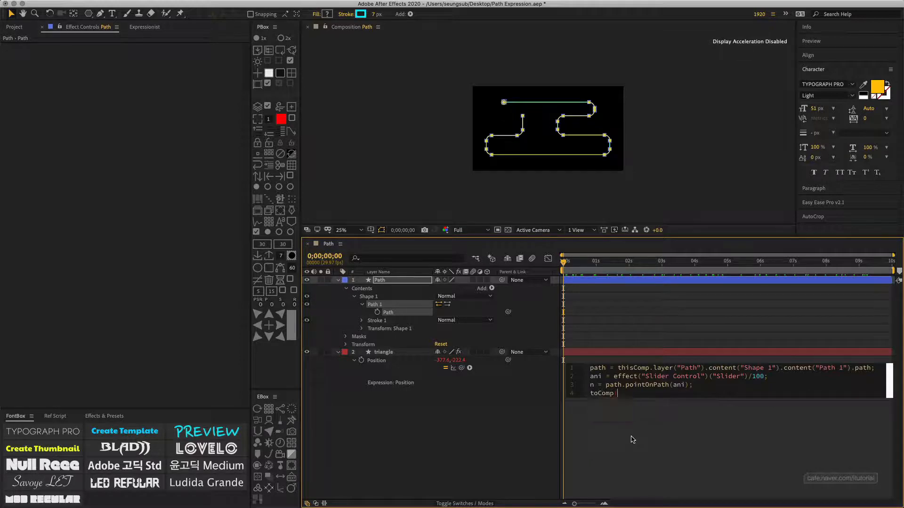
text((n))
click(602, 356)
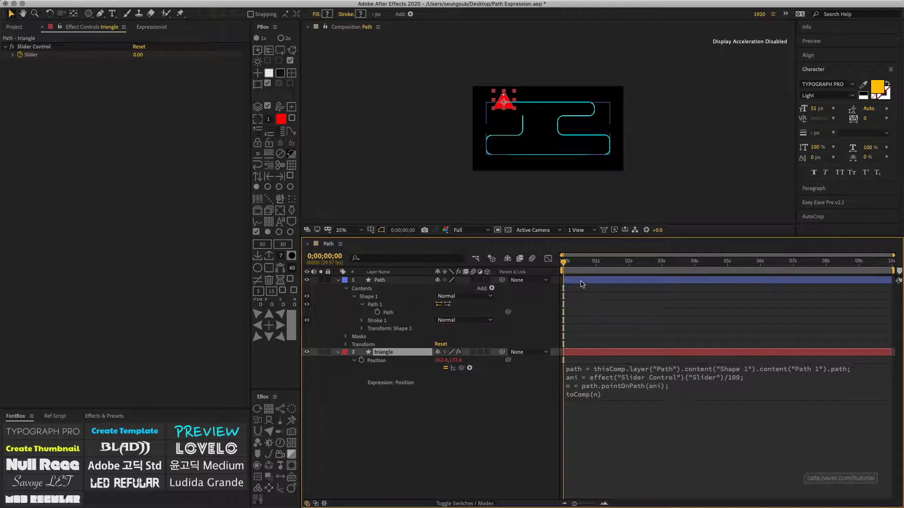
- Scrub the timeline to check the triangle's motion, and examine the pointOnPath and toComp lines of its Position expression
drag(564, 263, 504, 271)
click(631, 388)
click(618, 385)
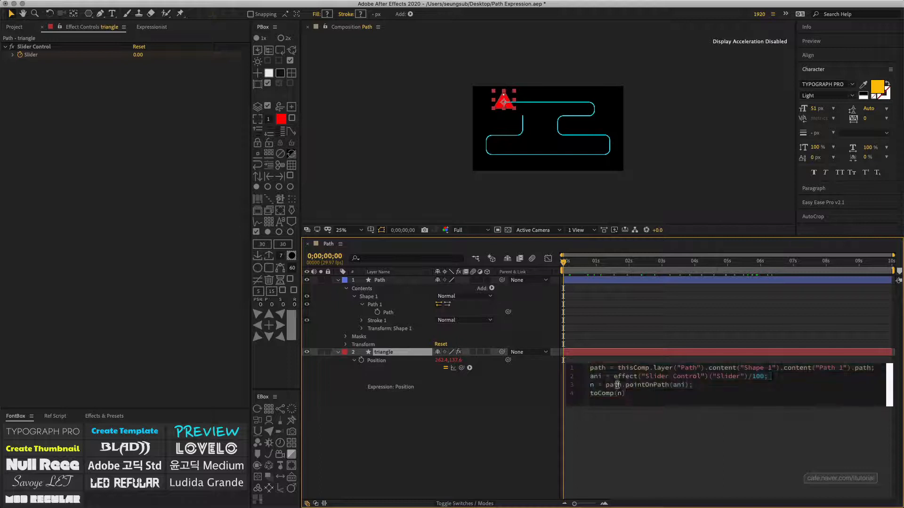
drag(606, 385, 692, 385)
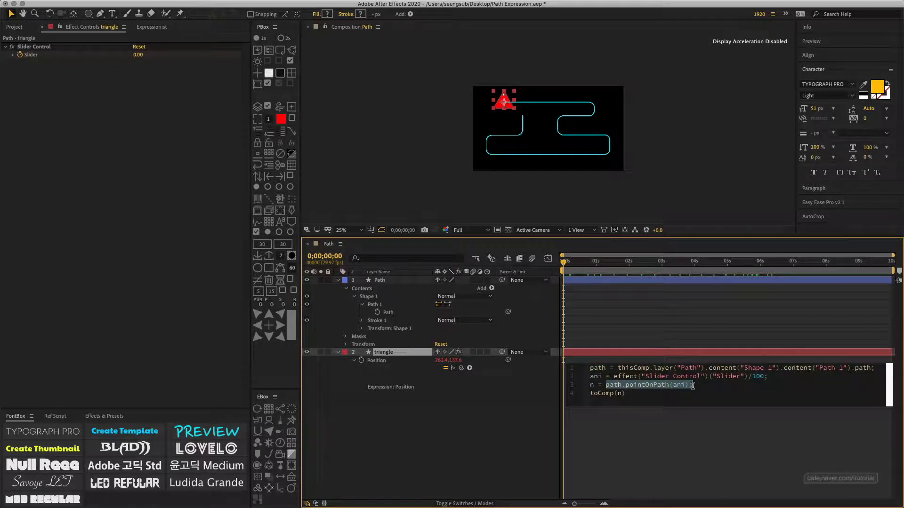
drag(626, 393, 586, 390)
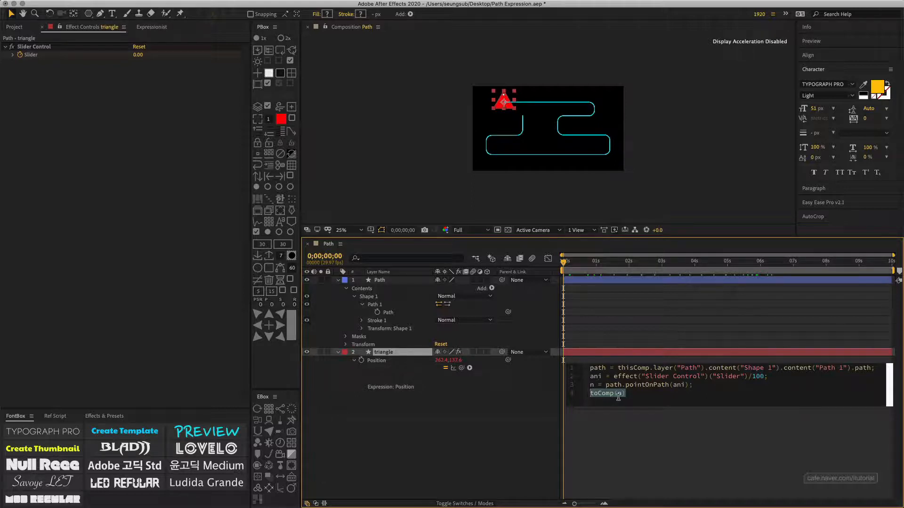
click(526, 387)
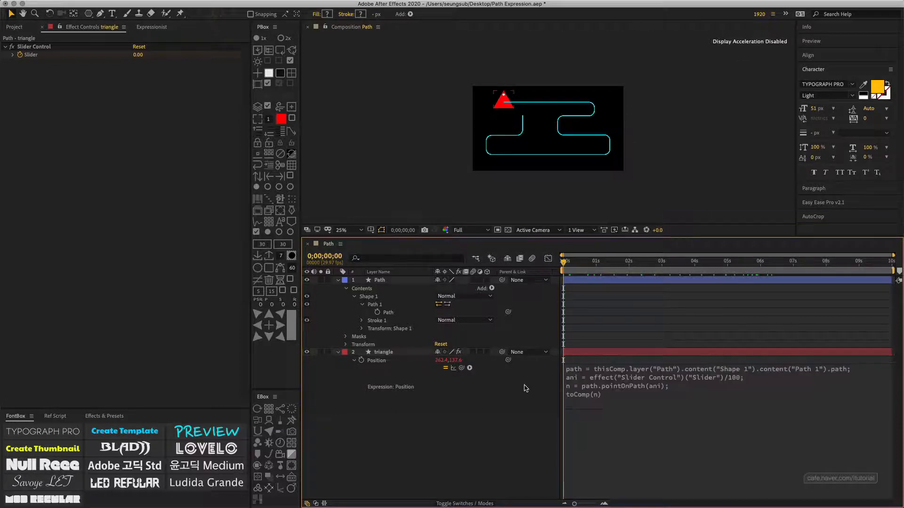
- Delete the "toComp(n)" line and the "n =" assignment from the triangle's Position expression
click(378, 365)
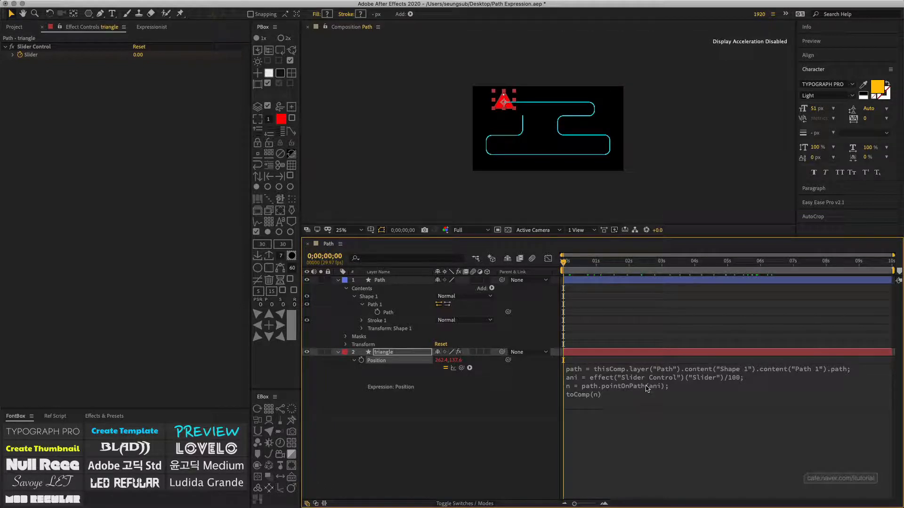
click(613, 396)
click(603, 397)
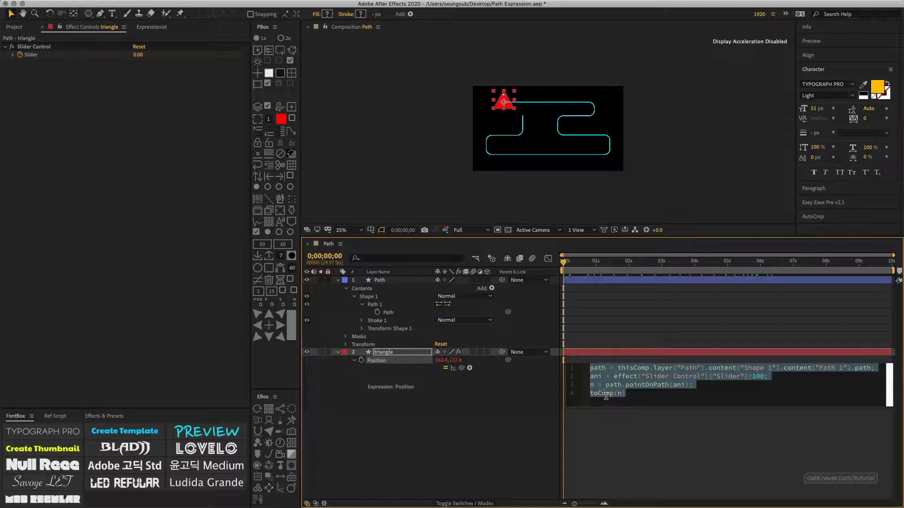
click(606, 394)
click(631, 396)
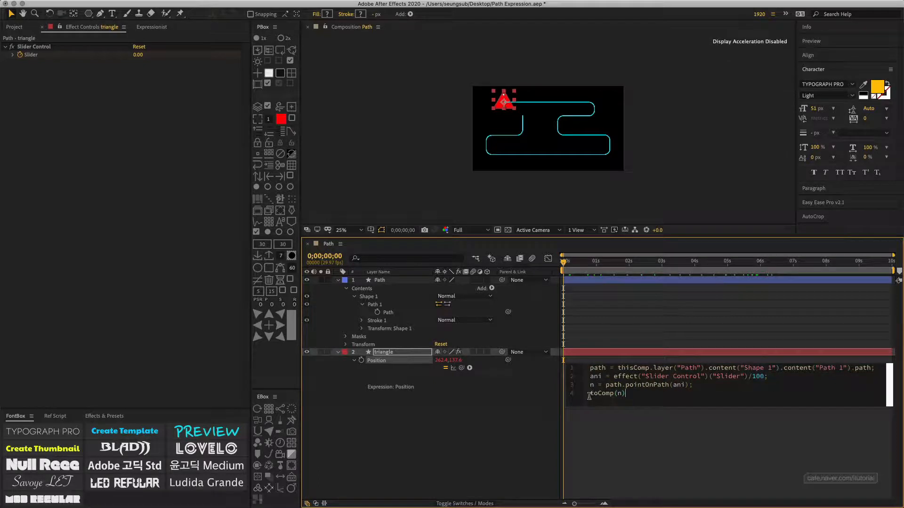
drag(636, 394, 591, 394)
key(BackSpace)
key(BackSpace)
key(BackSpace)
key(BackSpace)
key(BackSpace)
key(BackSpace)
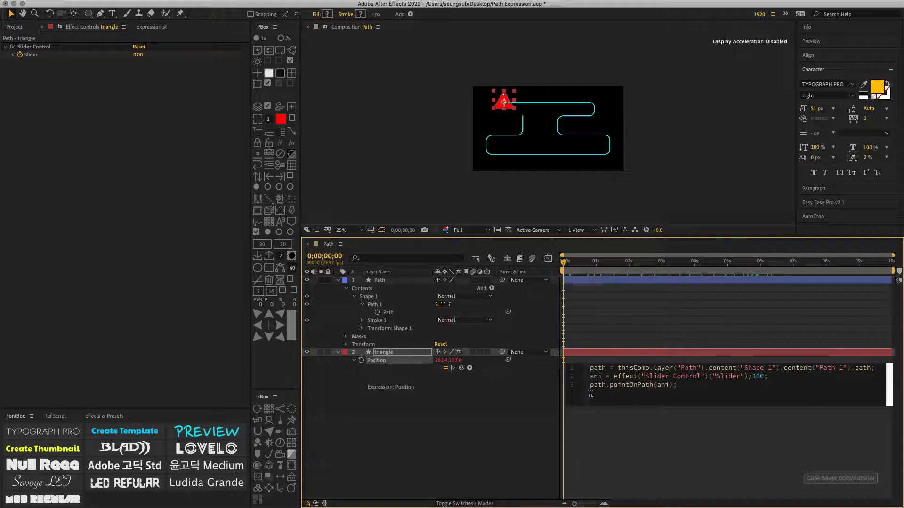
- Add "+ value" after pointOnPath(ani) so the last expression line reads "path.pointOnPath(ani) + value;", and apply it
key(Right)
key(Right)
key(Right)
key(Right)
key(Right)
key(Right)
text(+ value)
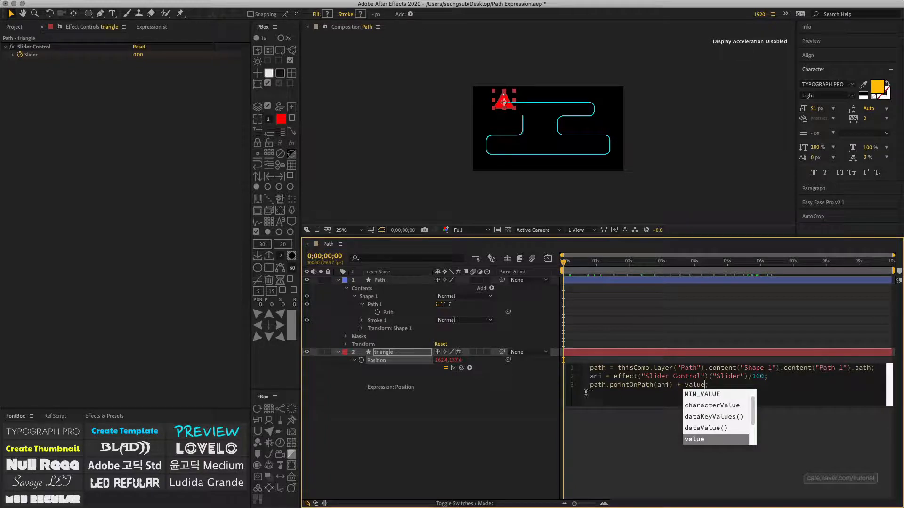
click(555, 387)
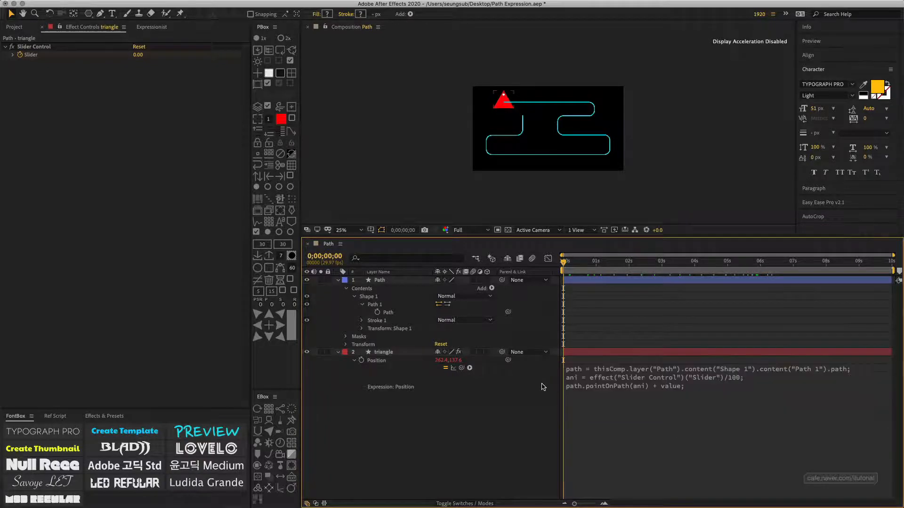
- Check the triangle's underlying Position value and preview its motion along the path with the "+ value" expression
click(441, 360)
click(455, 361)
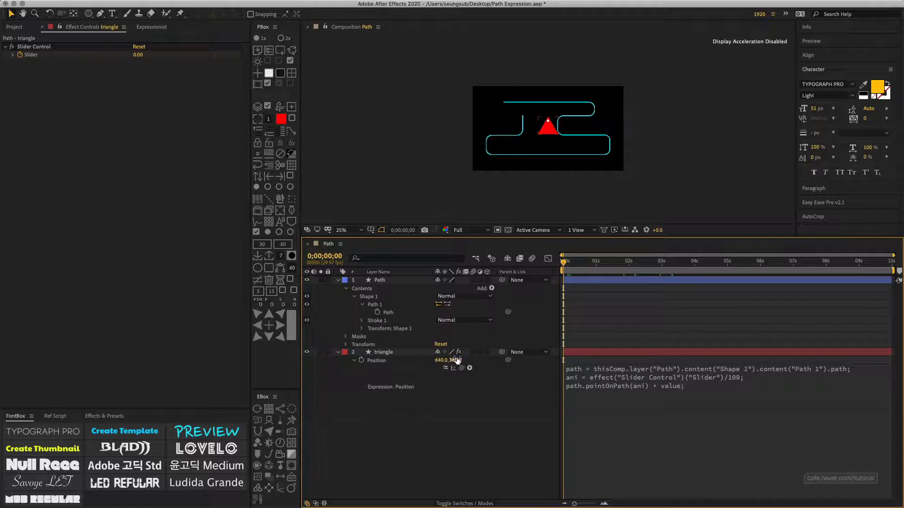
key(Return)
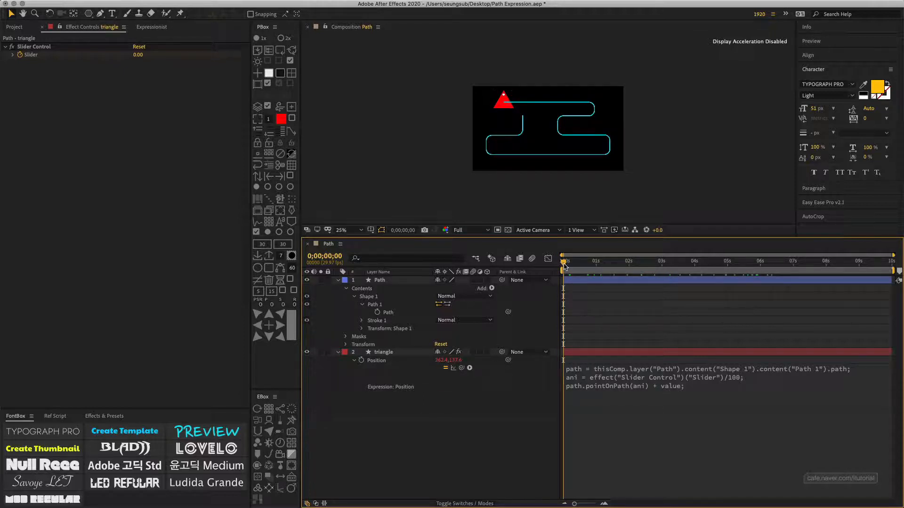
drag(563, 263, 600, 266)
key(space)
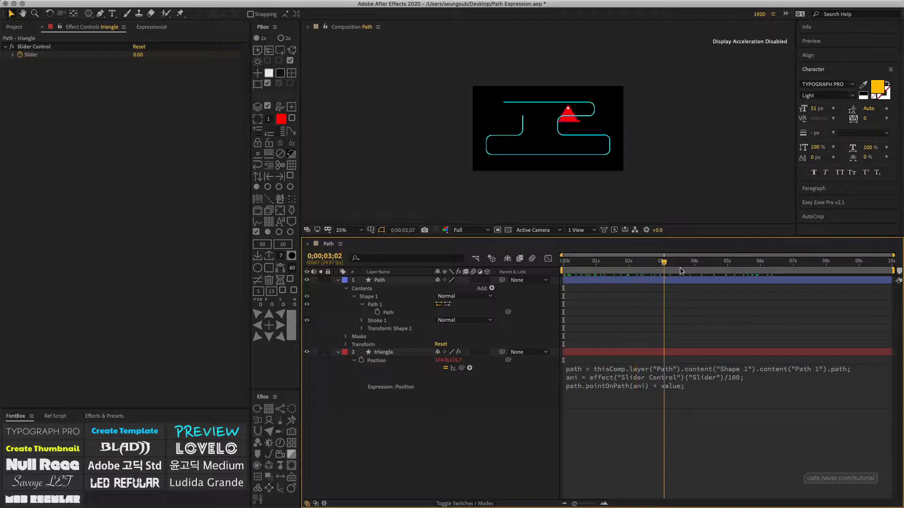
key(space)
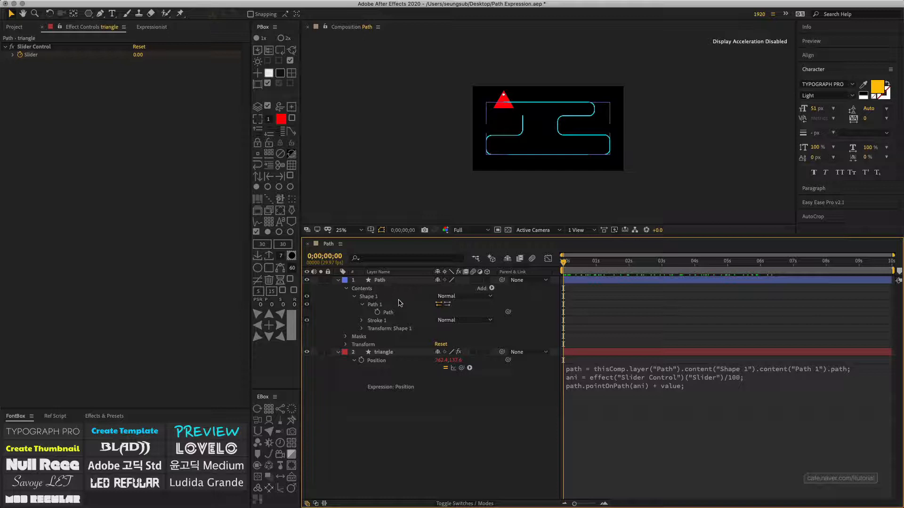
click(391, 353)
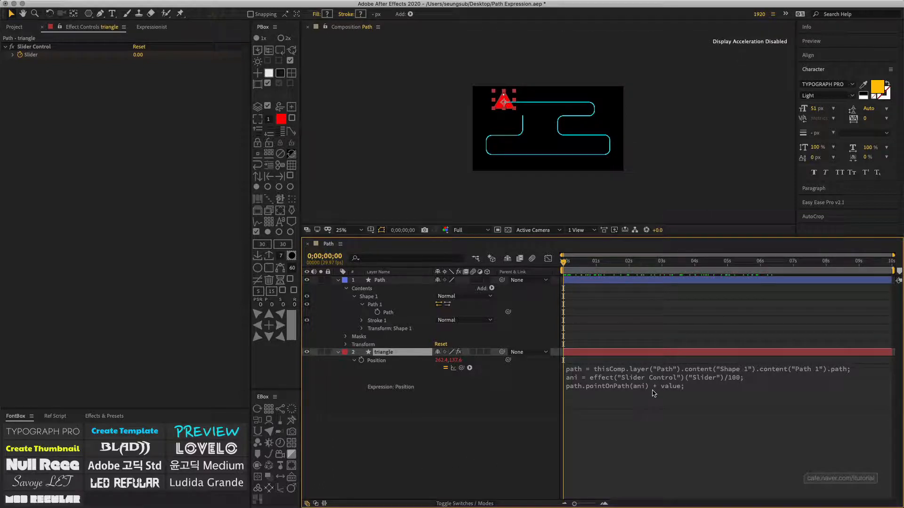
drag(569, 261, 491, 247)
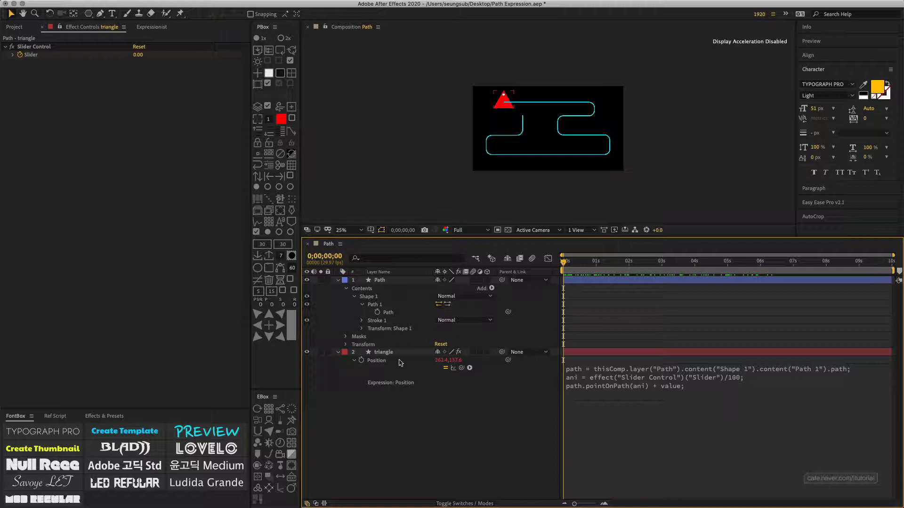
- Reveal the triangle's Rotation alongside Position, and copy the Position expression into a new Rotation expression, enlarging its field to show all lines
click(385, 356)
key(shift+r)
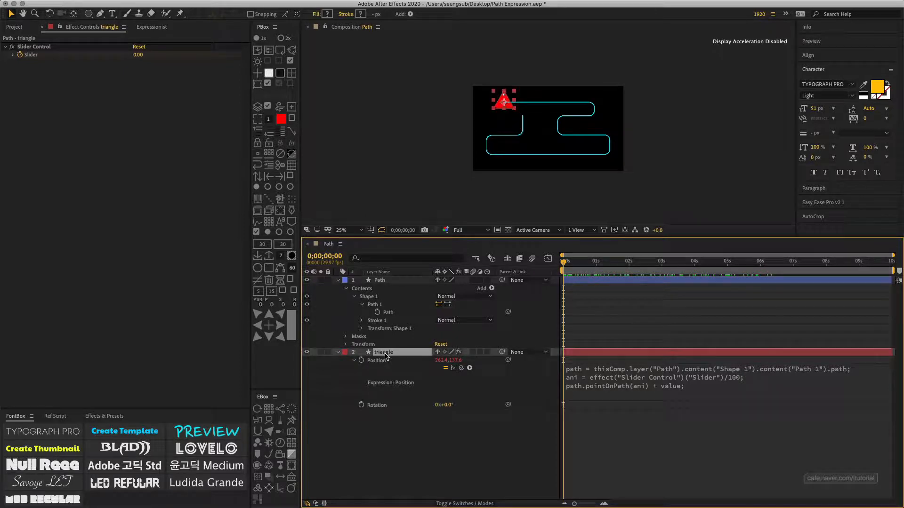
click(619, 384)
key(super+c)
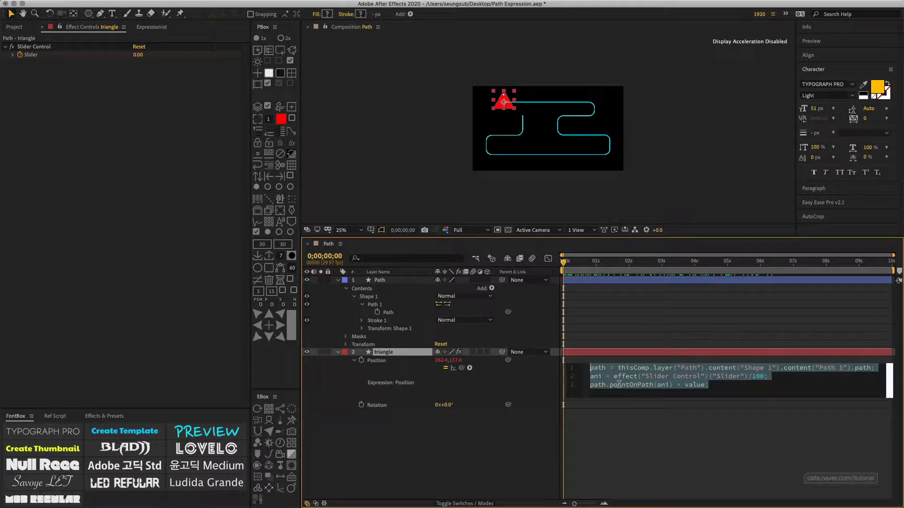
click(424, 428)
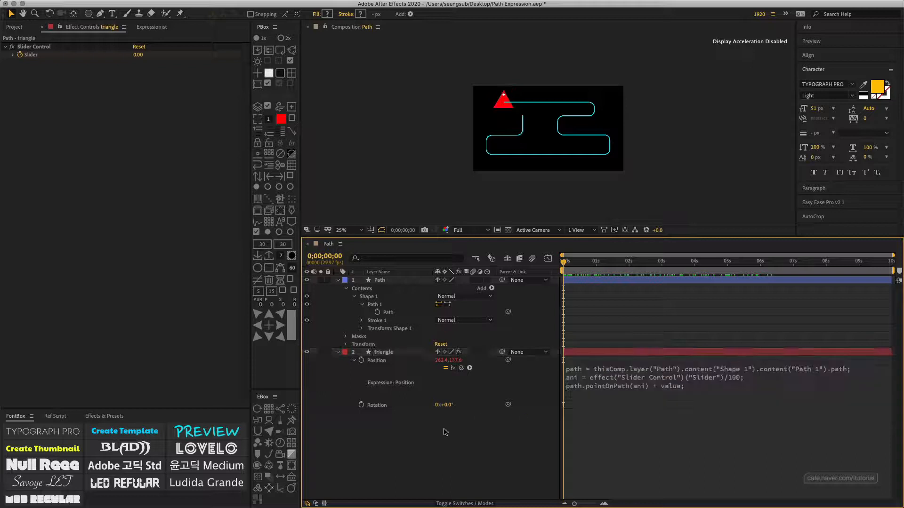
alt+click(361, 405)
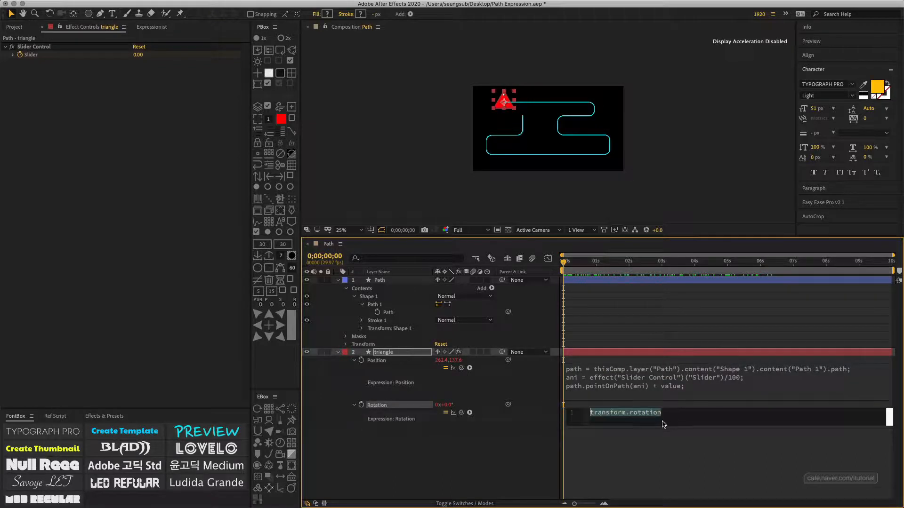
key(super+v)
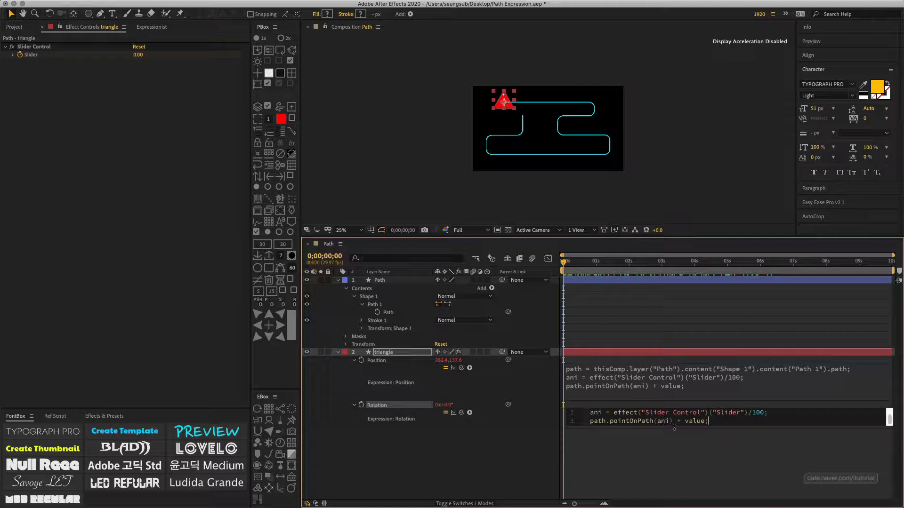
drag(674, 427, 675, 451)
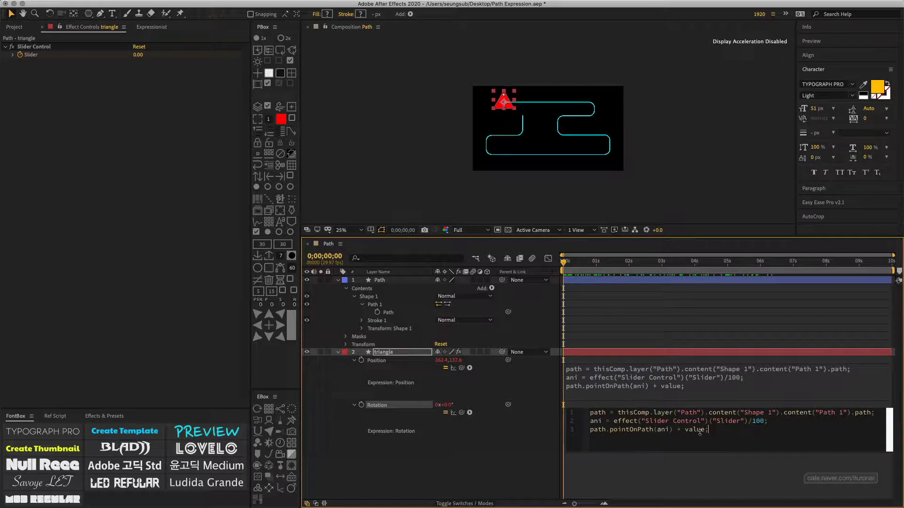
- Change the last line of the triangle's Rotation expression to "normal = path.normalOnPath(ani)" and apply it
drag(709, 429, 610, 430)
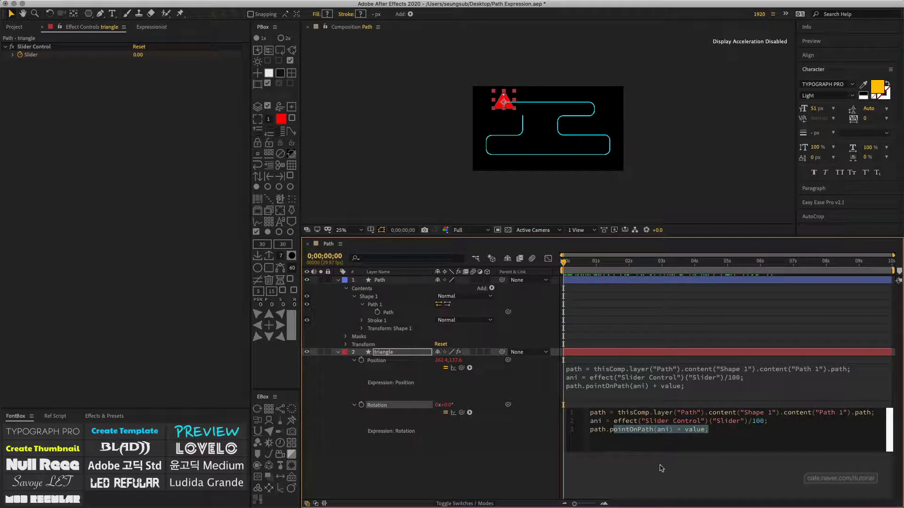
key(BackSpace)
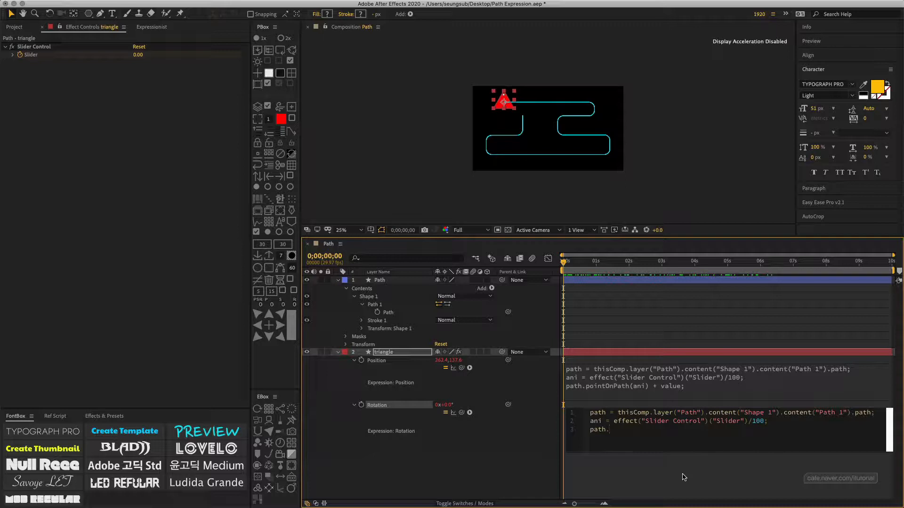
text(normalO)
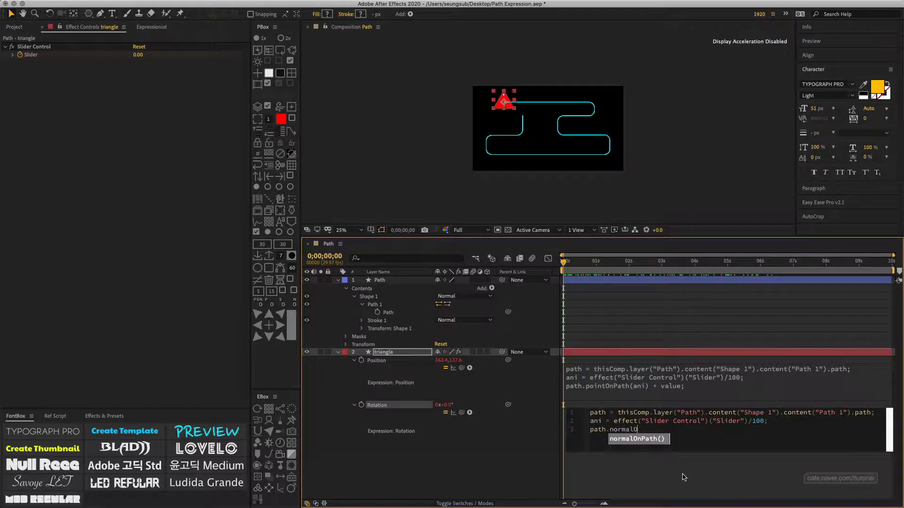
text(nPath)
key(Return)
text(ani)
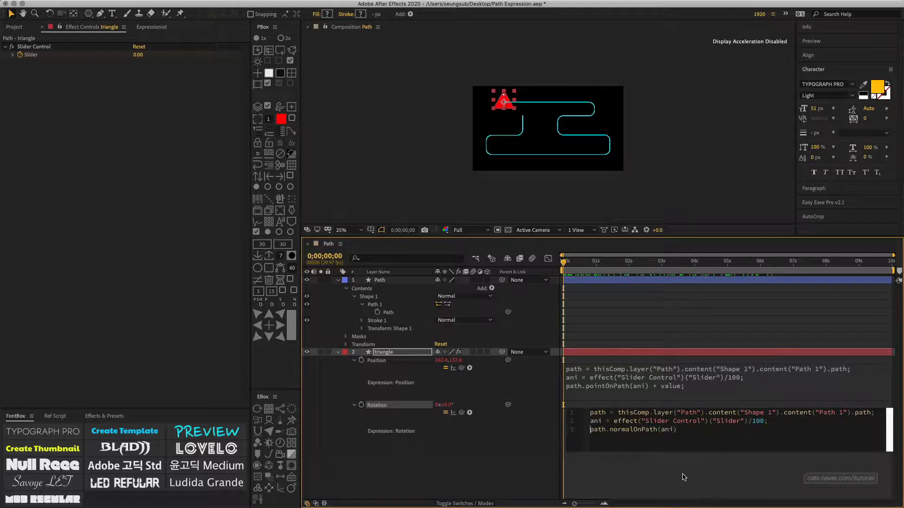
key(super+Left)
text(normal)
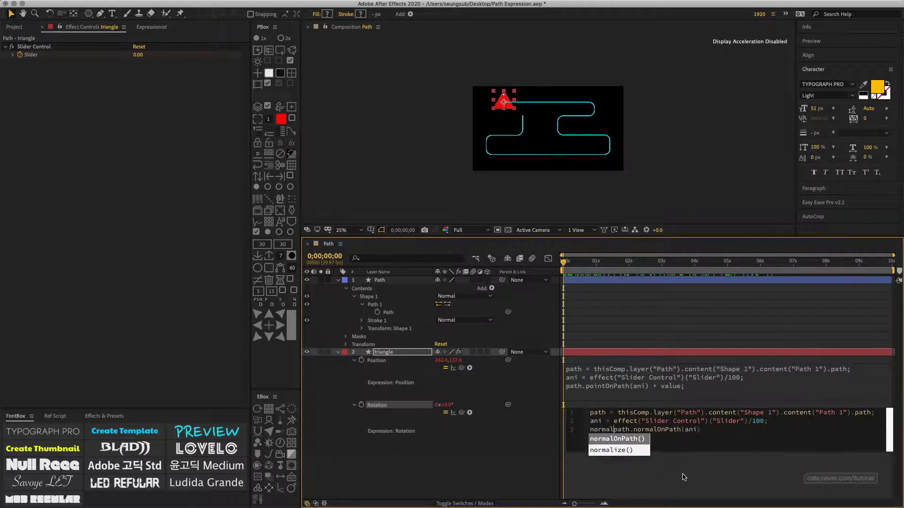
text( =)
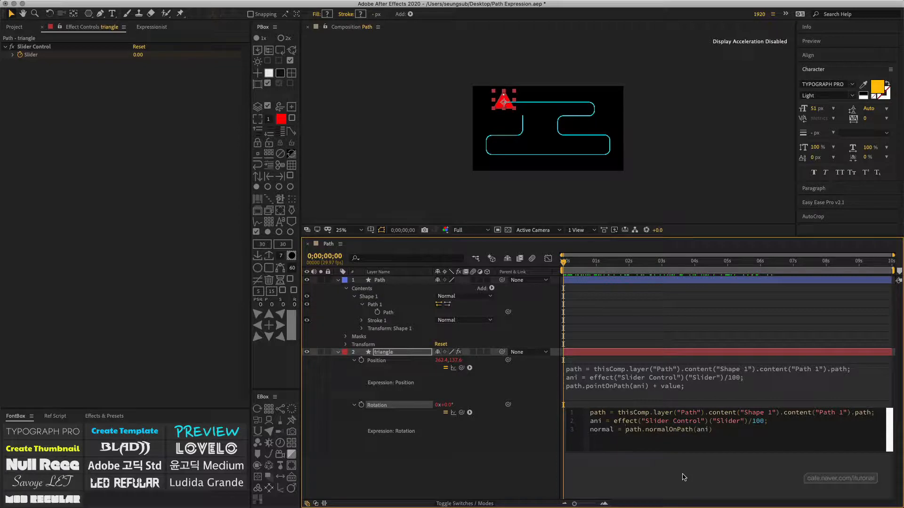
click(533, 435)
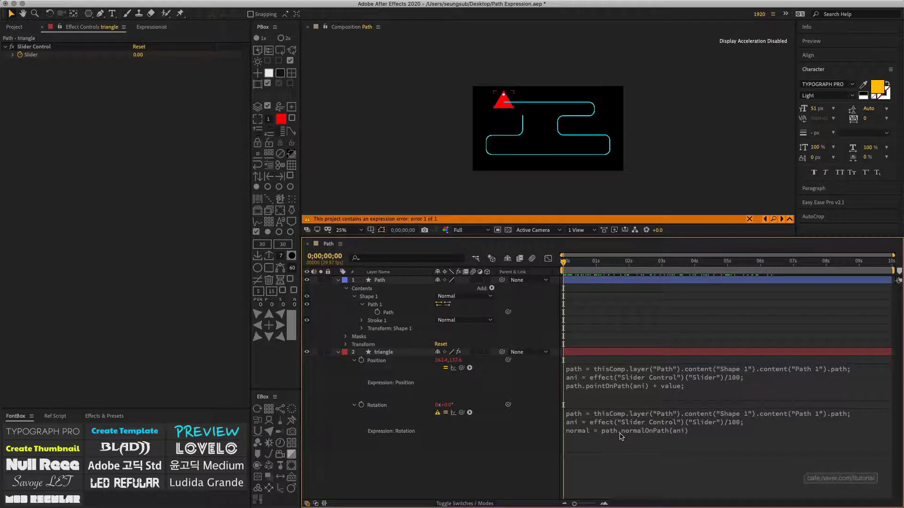
- Create an empty text layer and reveal its Source Text property
click(70, 433)
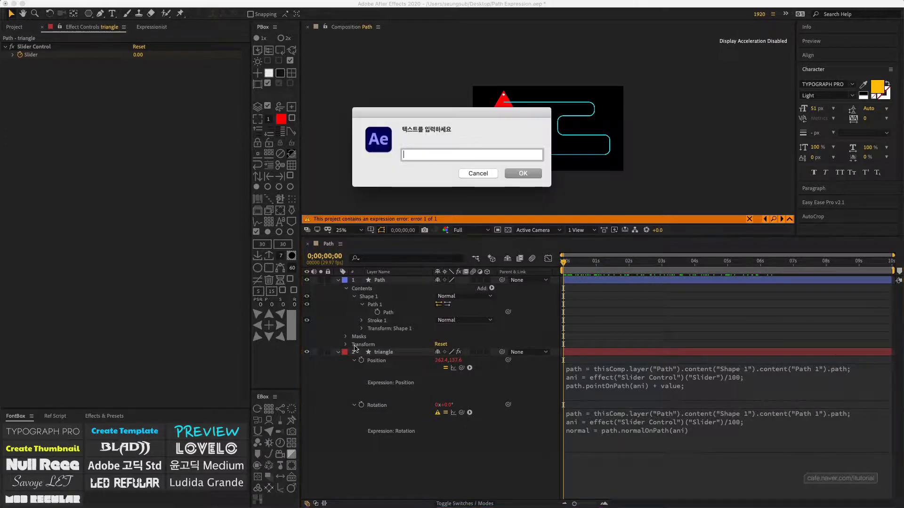
click(524, 173)
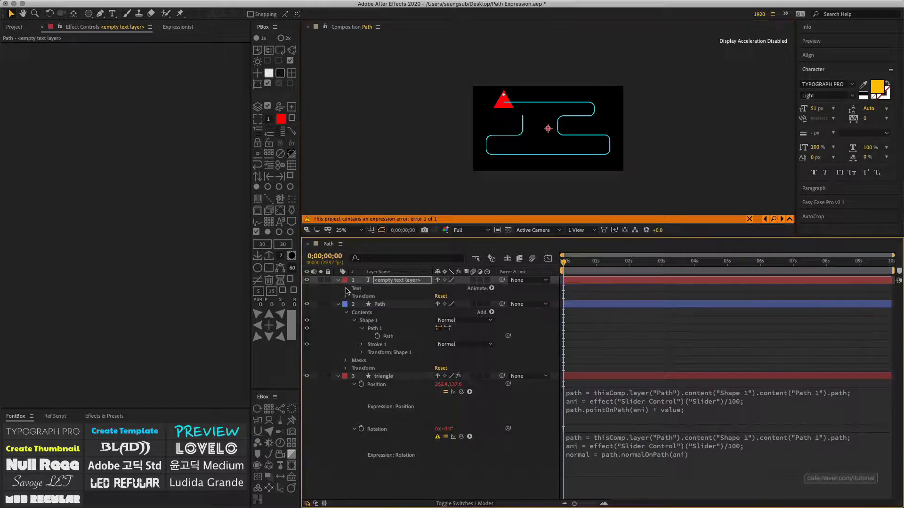
click(346, 289)
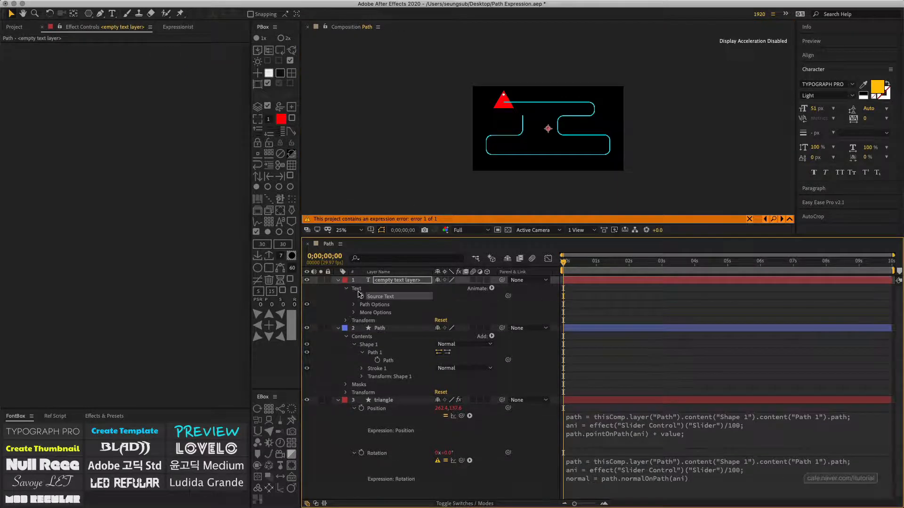
- Copy the triangle's whole Rotation expression into a new expression on the text layer's Source Text and apply it
click(629, 469)
key(super+c)
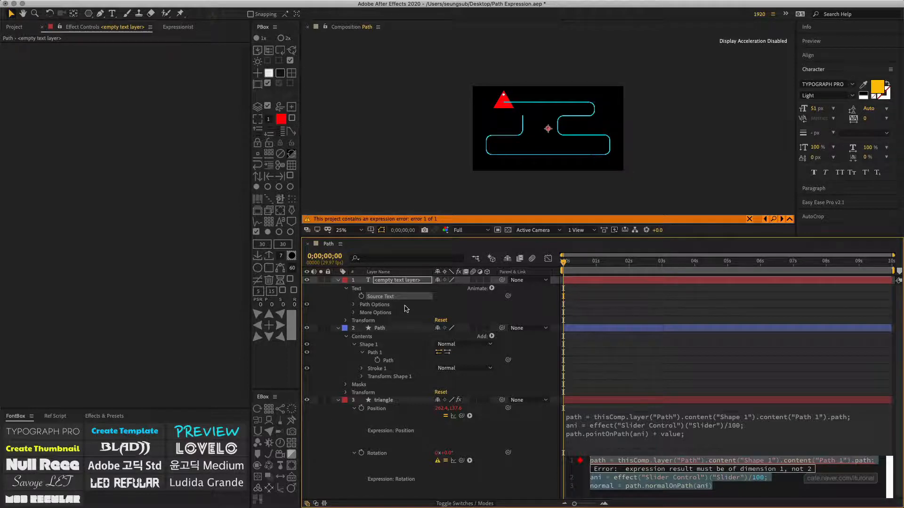
click(362, 299)
alt+click(361, 297)
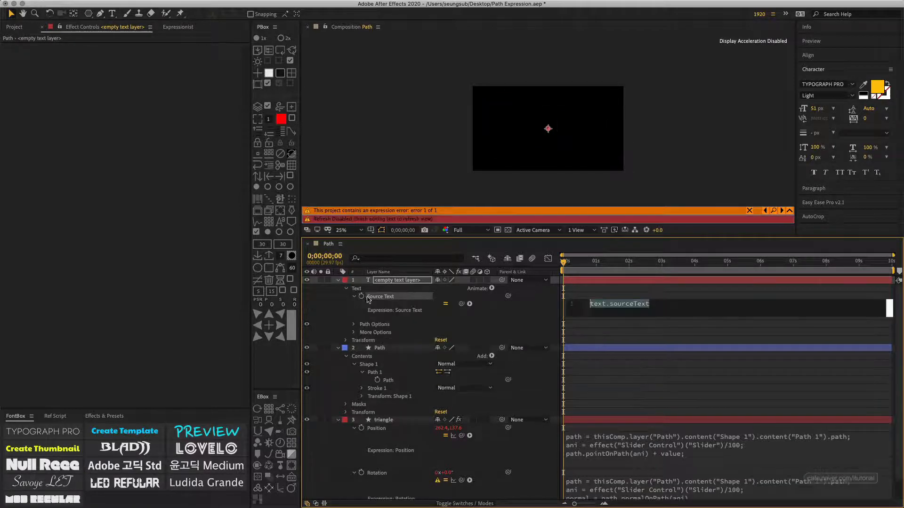
key(super+v)
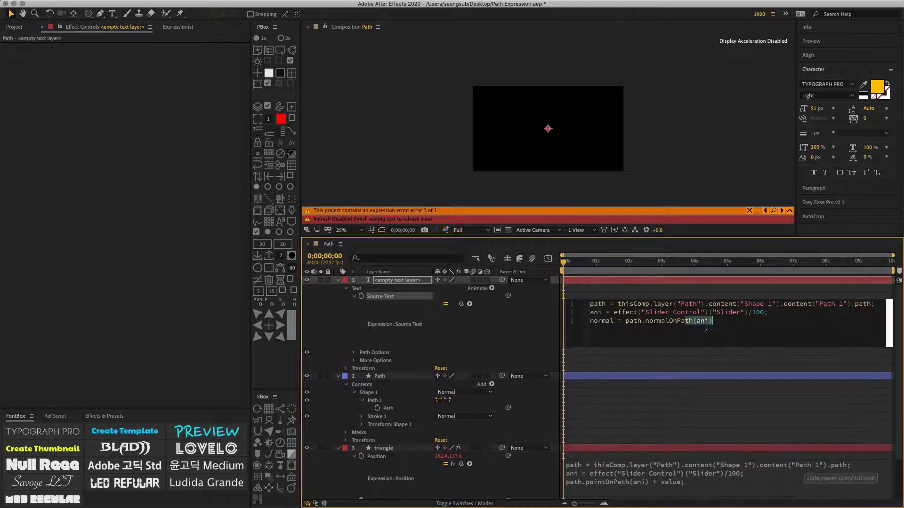
drag(684, 321, 683, 310)
click(681, 310)
drag(768, 313, 615, 313)
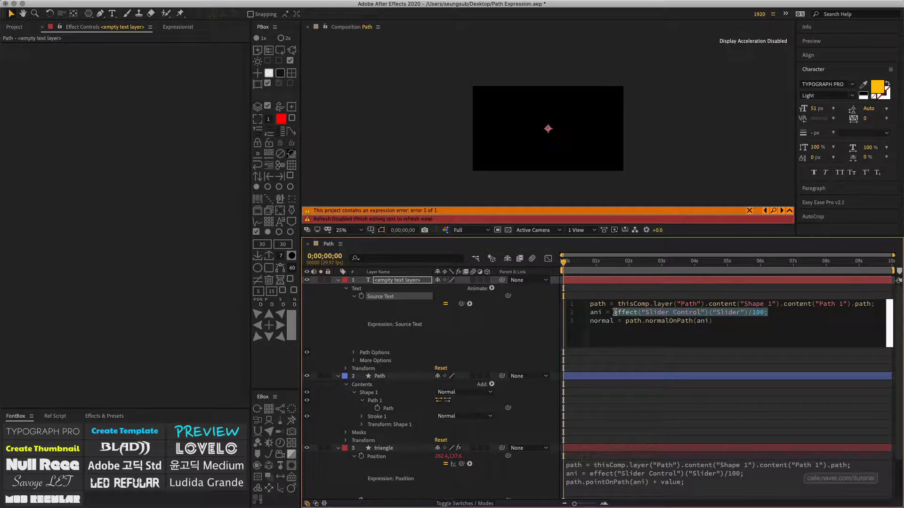
click(530, 333)
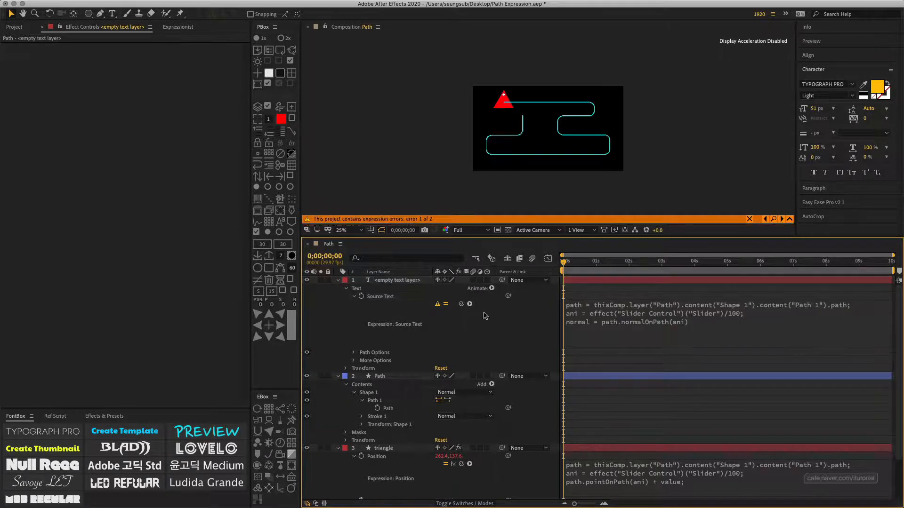
- Link ani in the Source Text expression to the triangle's slider: "ani = thisComp.layer("triangle").effect("Slider Control")("Slider")/100", keeping the triangle's effect controls locked in view
click(389, 447)
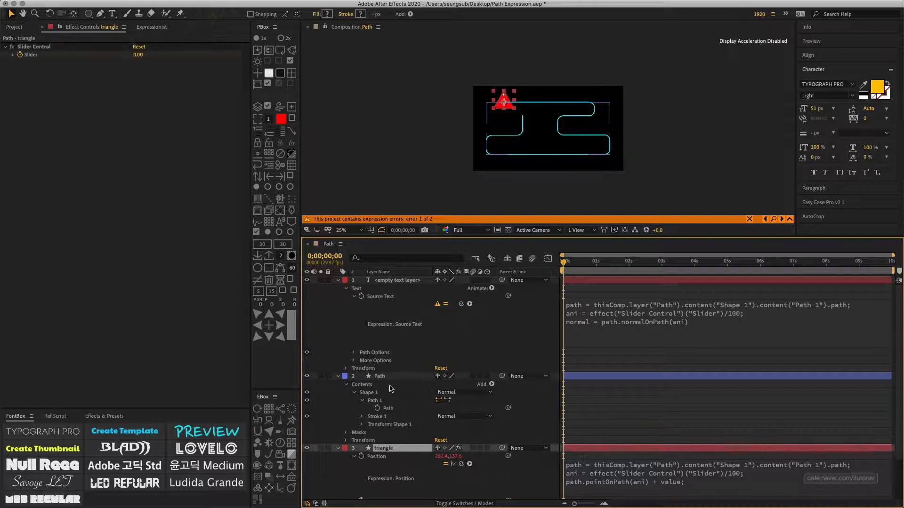
click(62, 27)
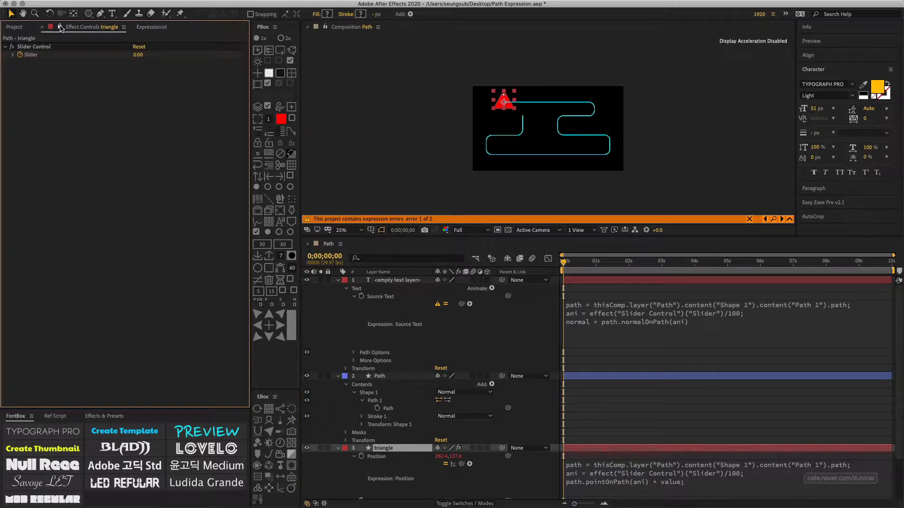
click(684, 330)
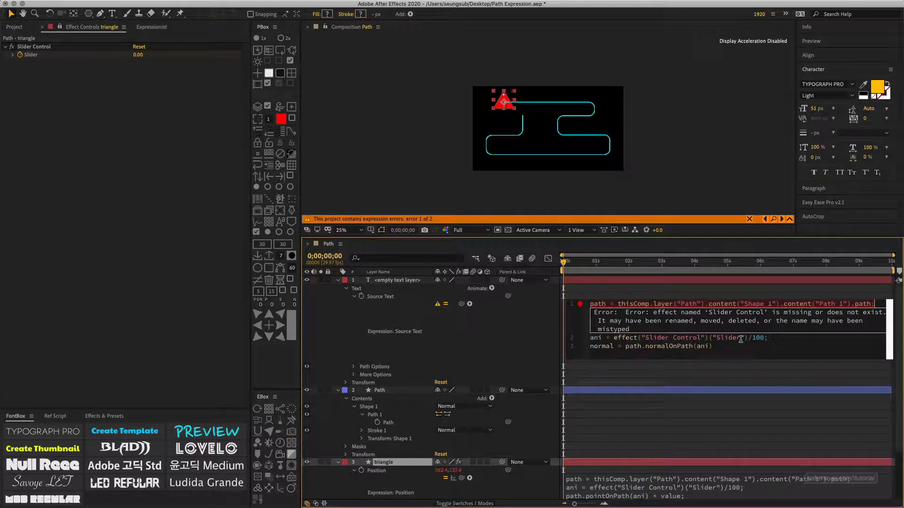
drag(769, 338, 612, 338)
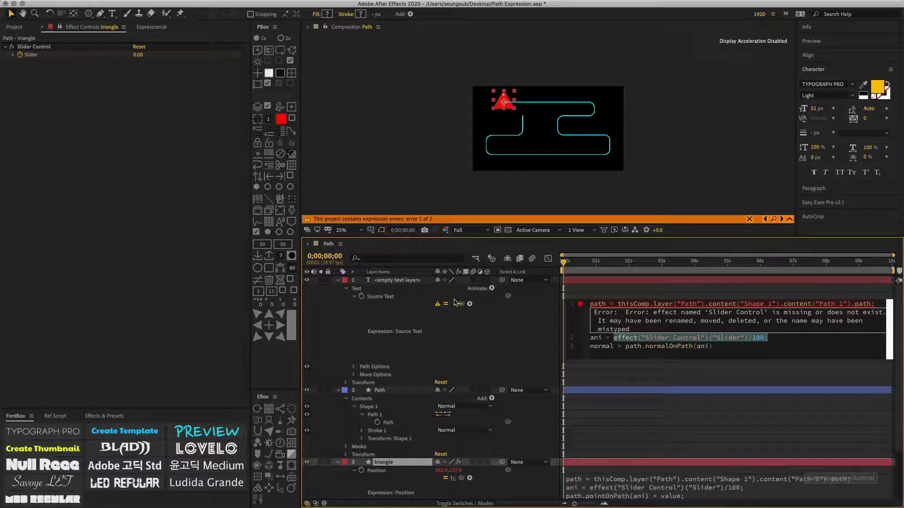
drag(462, 304, 33, 55)
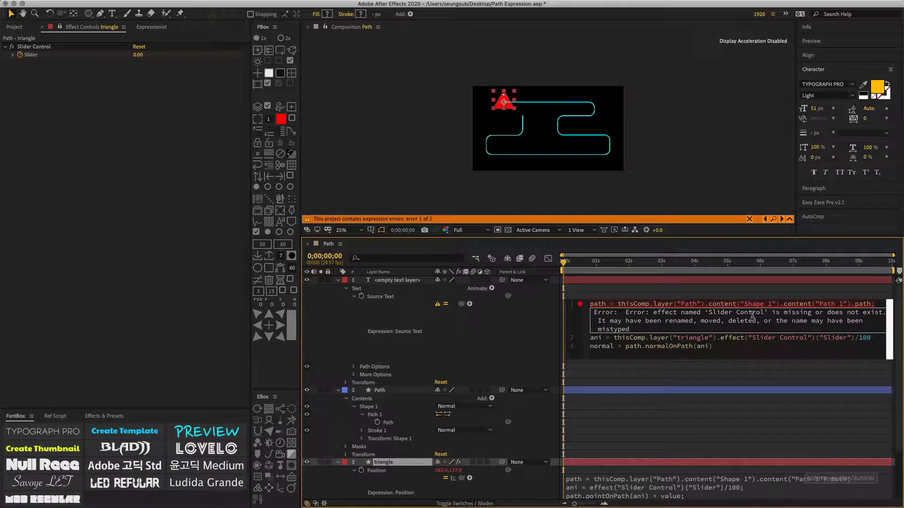
click(546, 336)
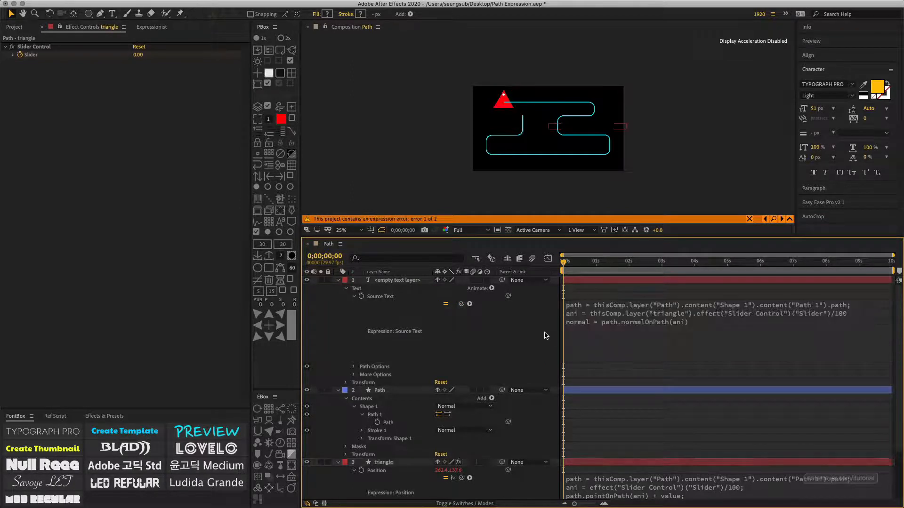
- Move the text layer to the lower-left area of the composition, below the path
key(period)
click(613, 130)
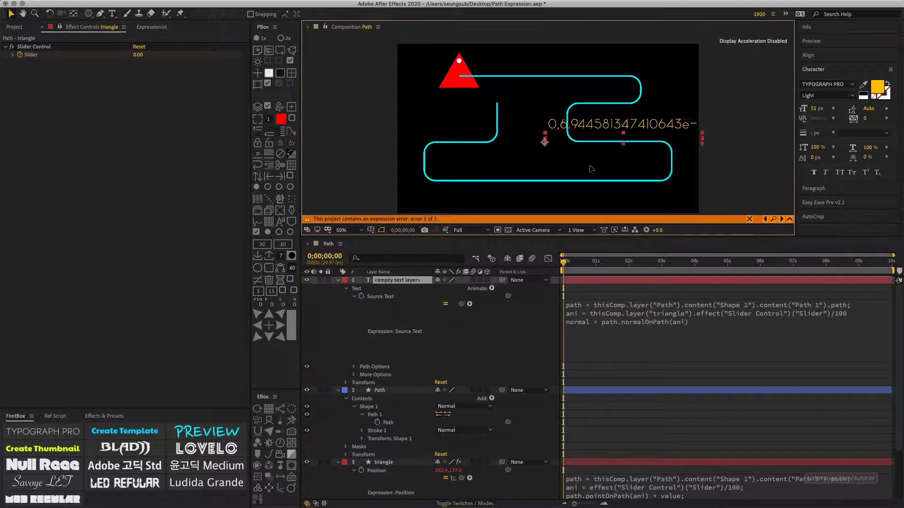
drag(592, 169, 431, 206)
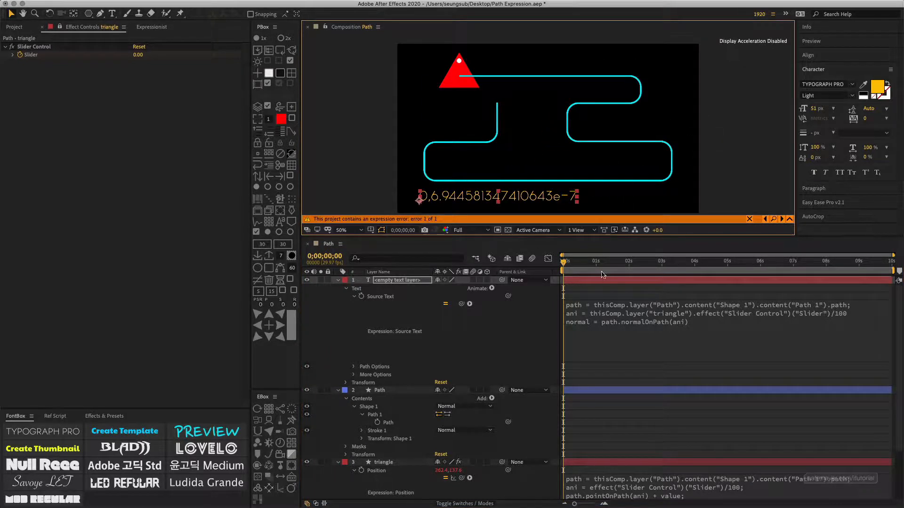
- Scrub from the start to about 0;00;05;19 to examine how the text layer's normal values change along the path
drag(563, 262, 581, 265)
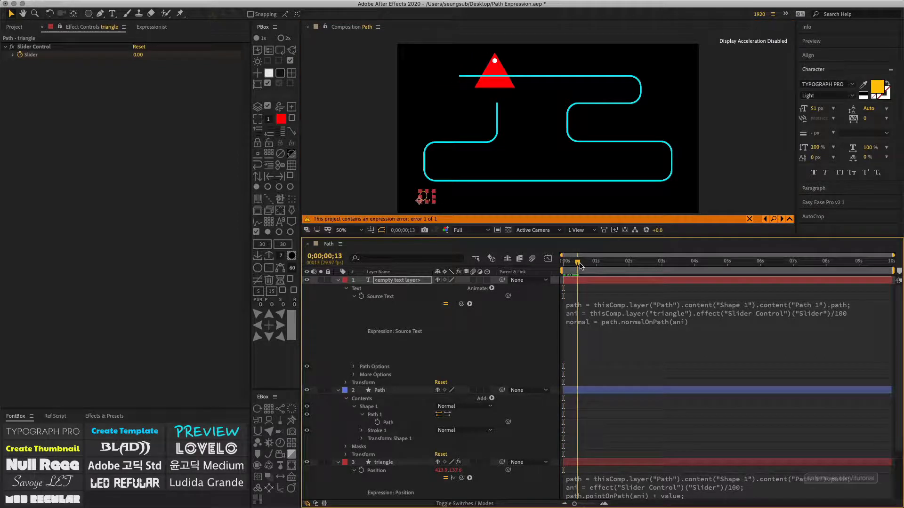
click(449, 201)
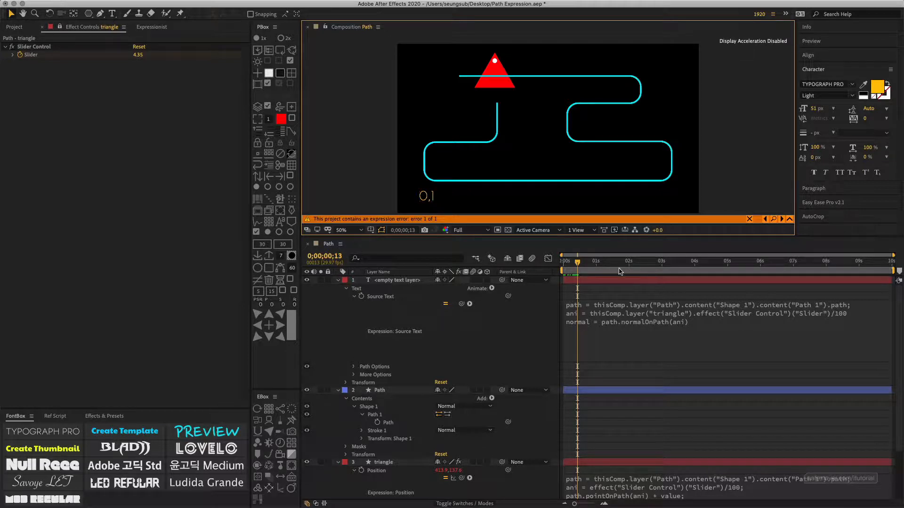
drag(581, 266, 747, 281)
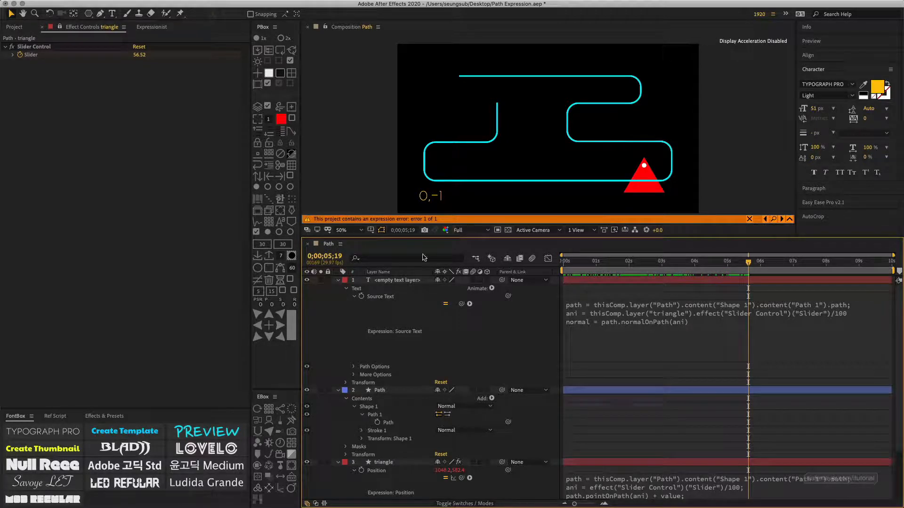
- Collapse and hide the empty text layer, and return the current time to 0;00;00;00
click(395, 281)
click(338, 281)
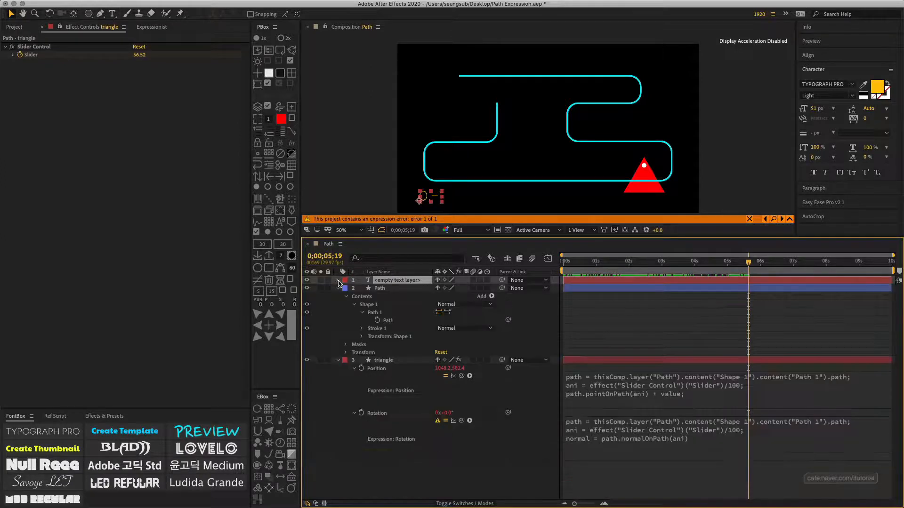
click(391, 313)
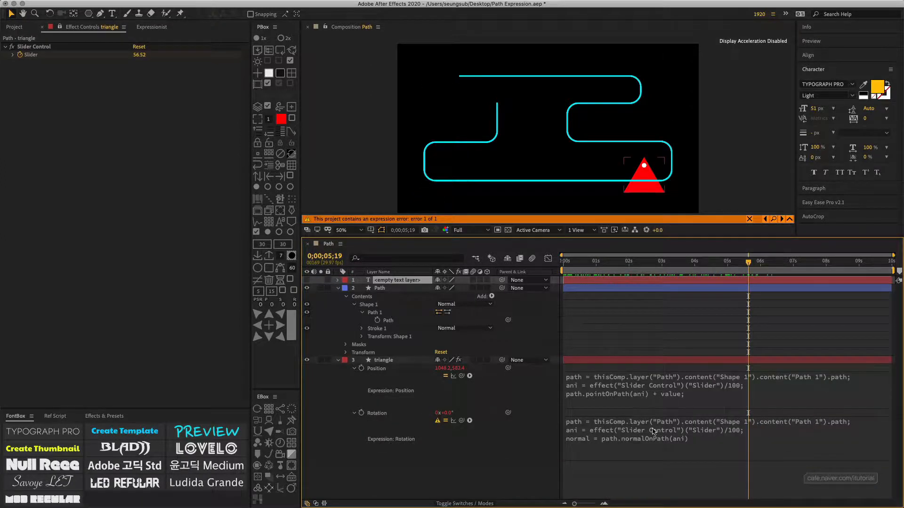
drag(738, 268, 563, 266)
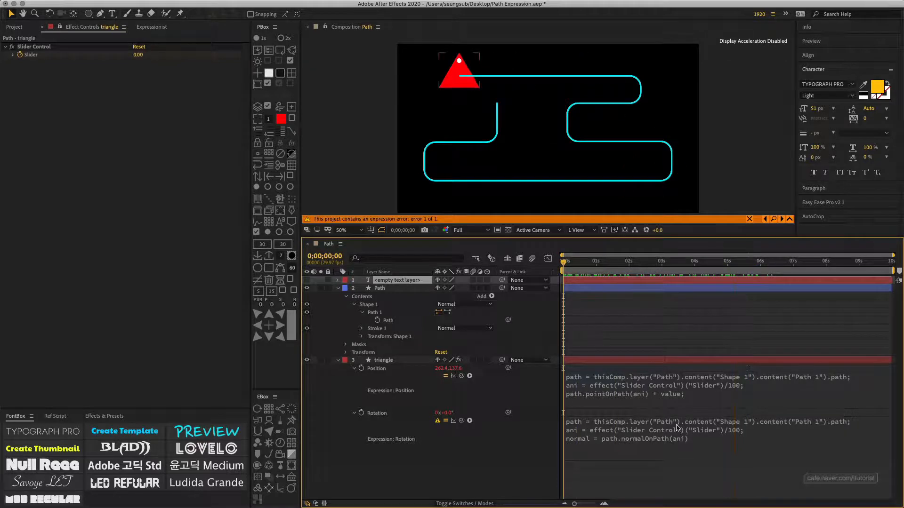
- Add a fourth line to the triangle's Rotation expression that assigns angle with the Math.atan2() function
click(652, 447)
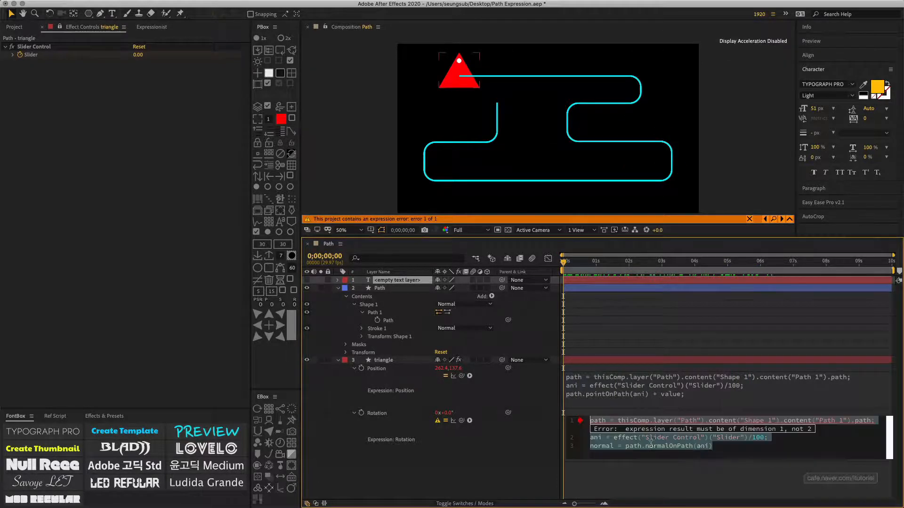
drag(712, 460, 712, 476)
click(709, 453)
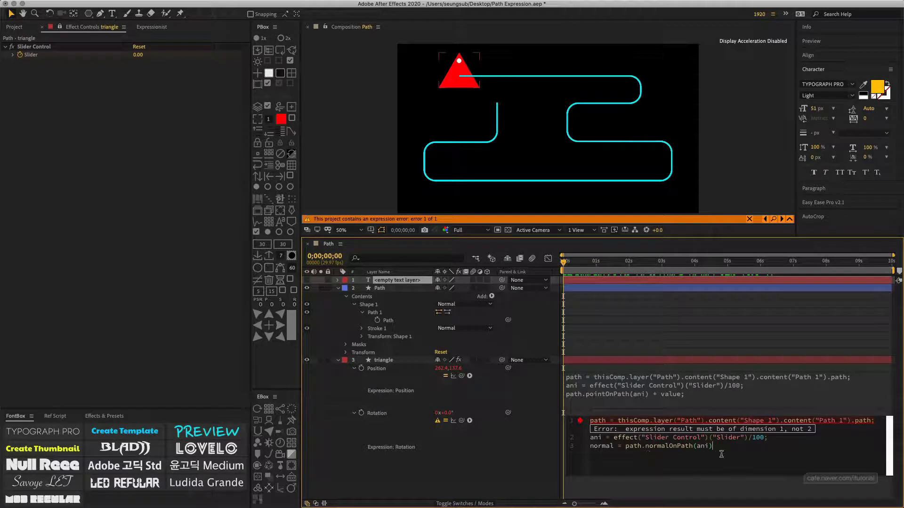
key(Return)
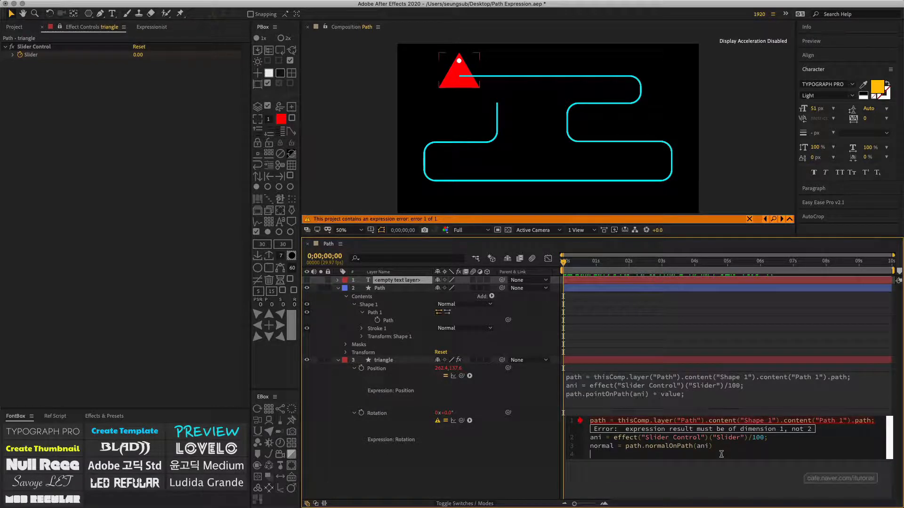
text(angle)
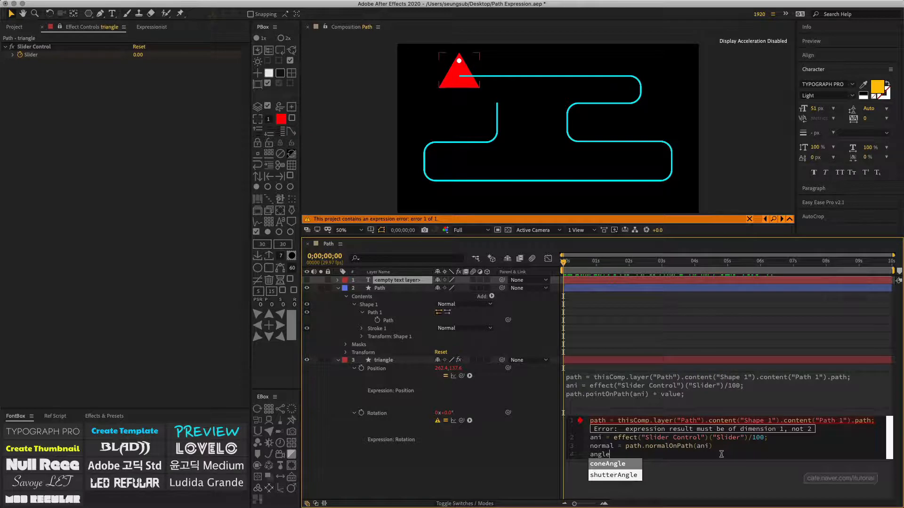
text( = )
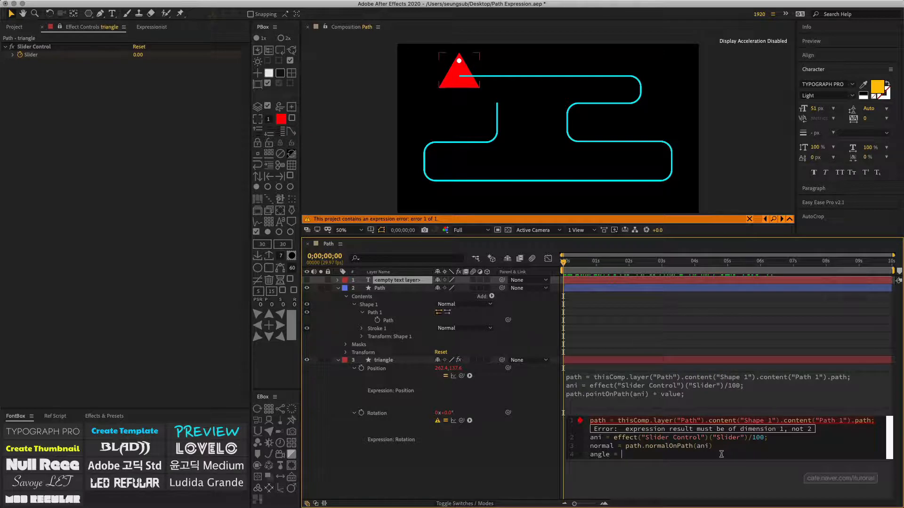
text(Math.atans)
key(BackSpace)
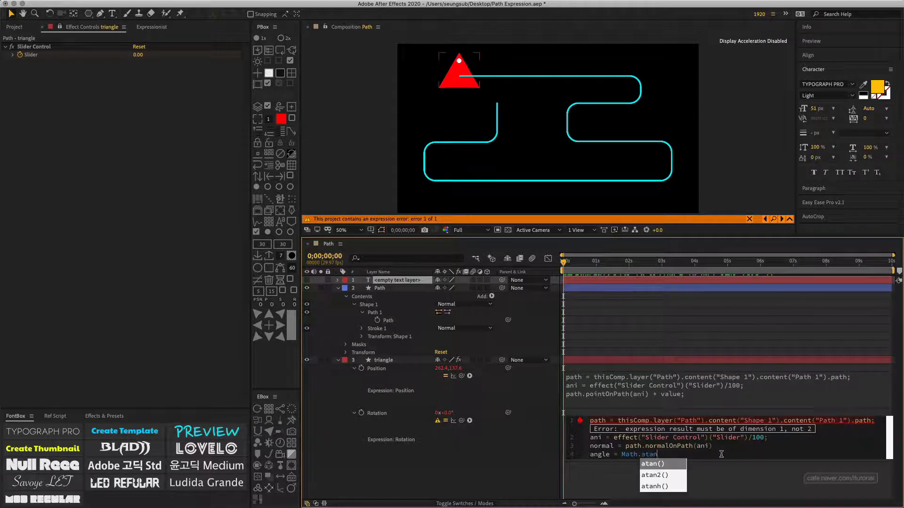
key(Down)
key(Return)
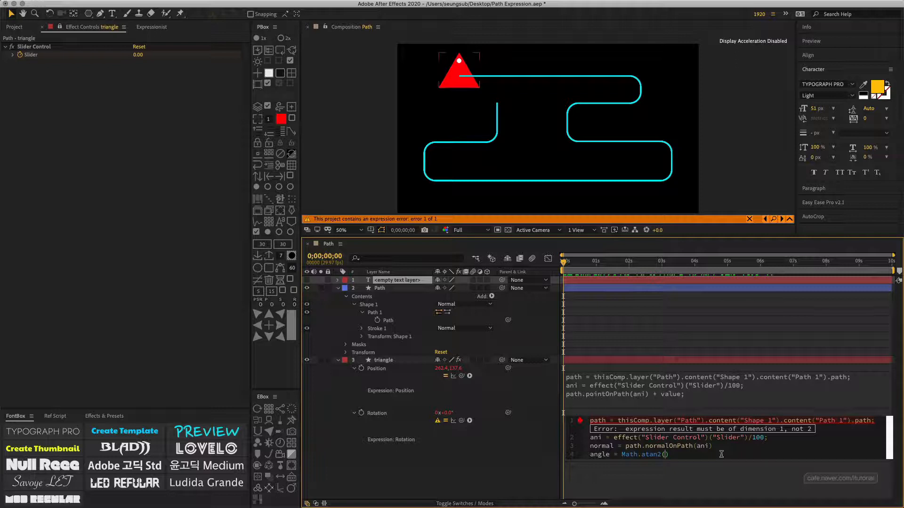
- Complete the Rotation line as "angle = Math.atan2(normal[1], normal[0]);", apply the expression and preview the motion
text(normal)
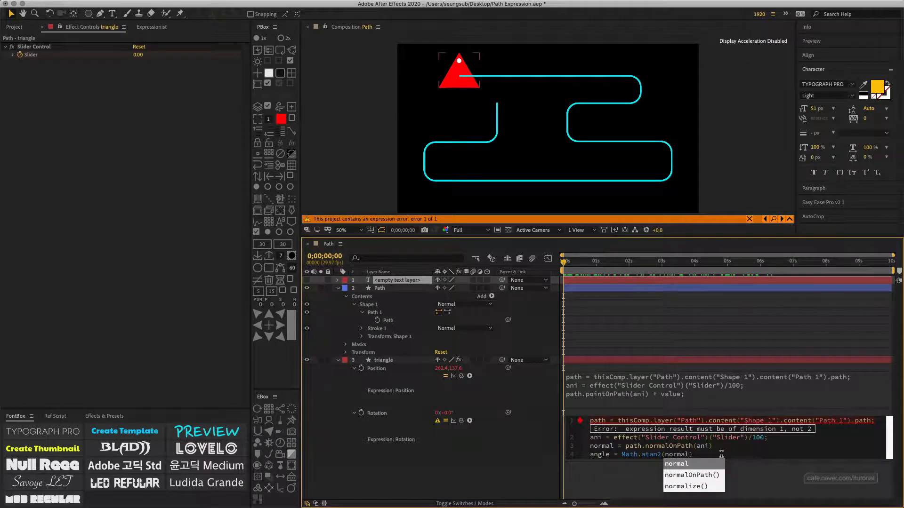
text([1],)
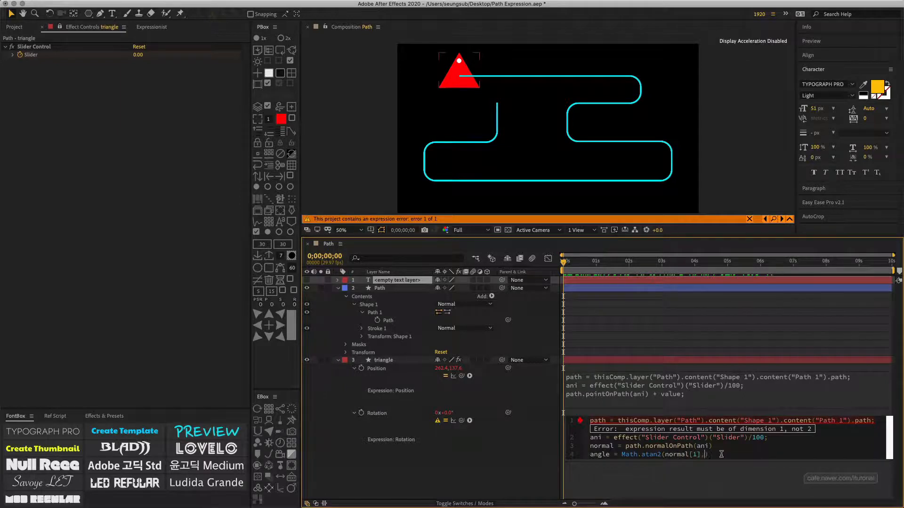
text( nor)
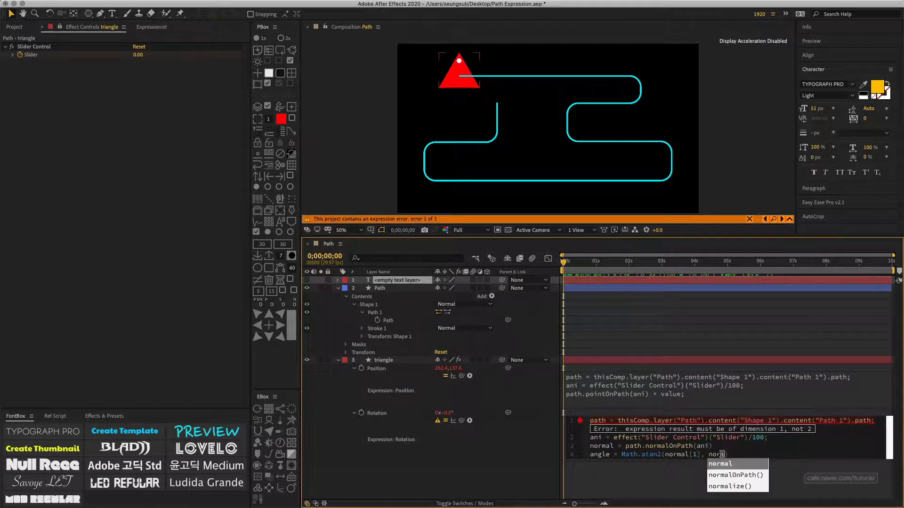
text(mal[0)
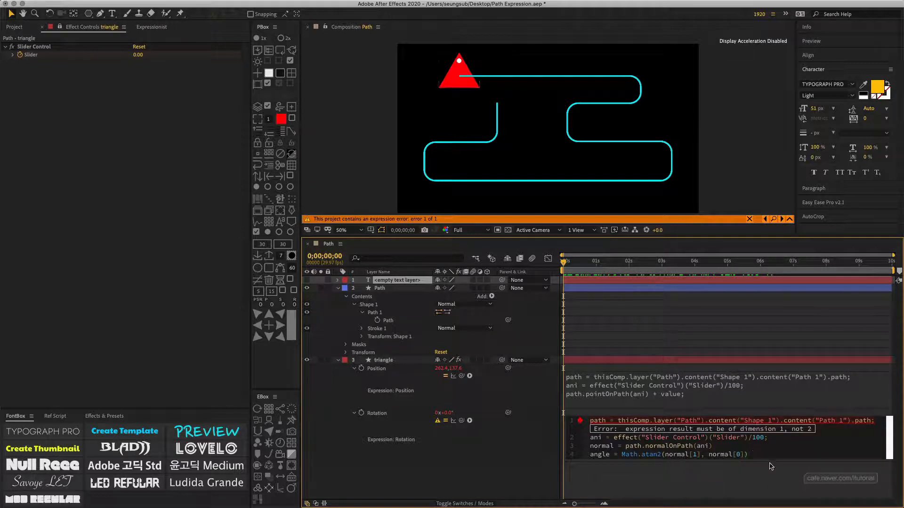
key(Return)
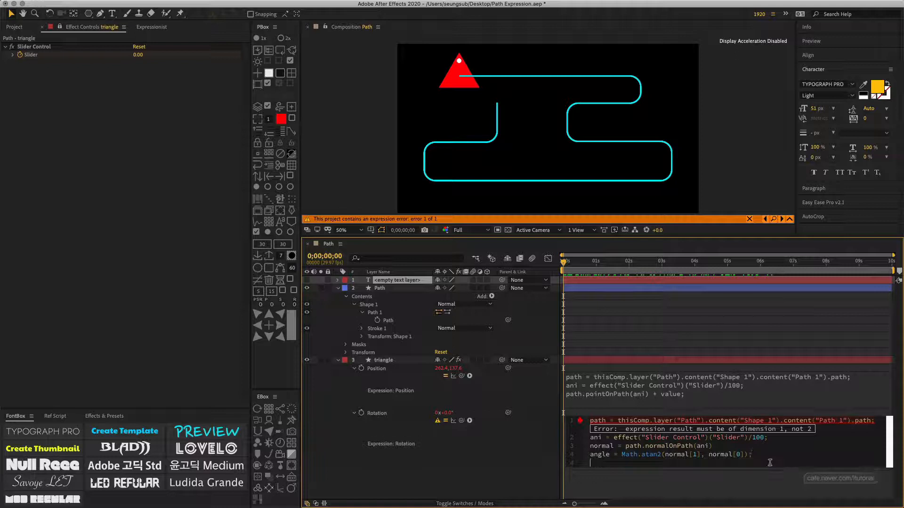
click(551, 451)
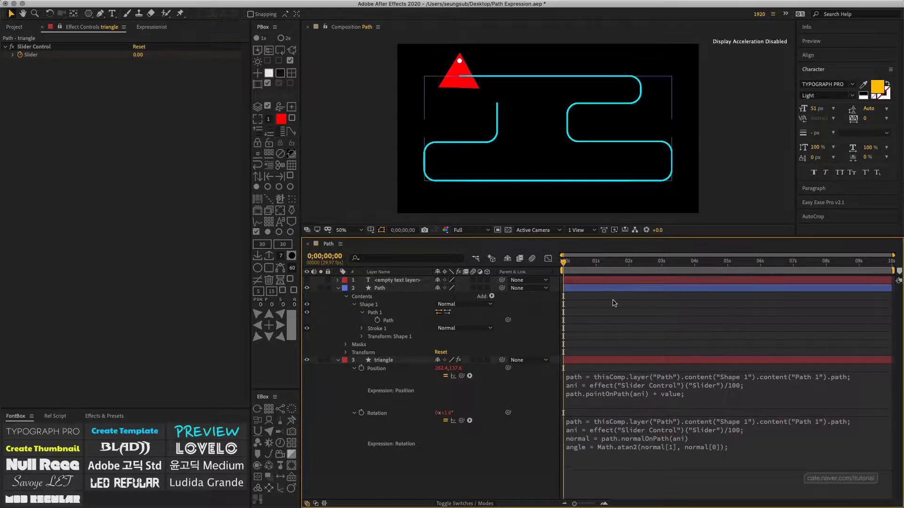
key(space)
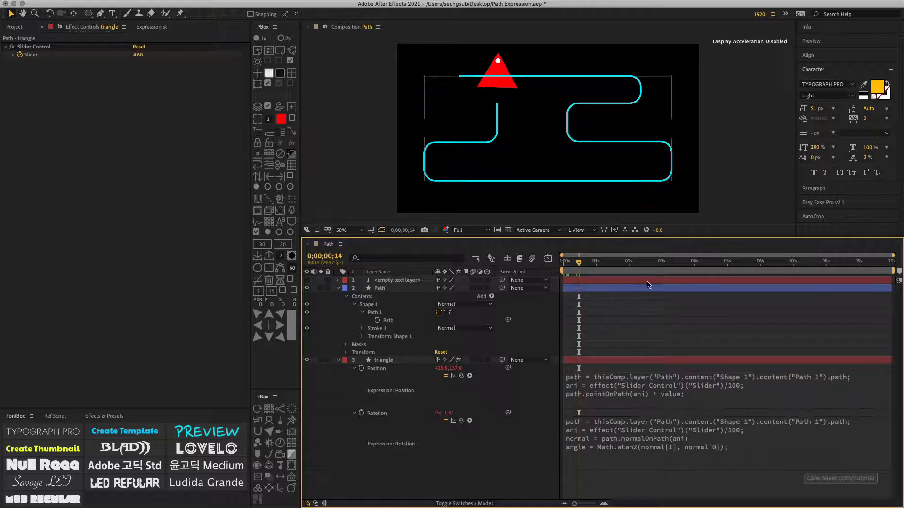
key(space)
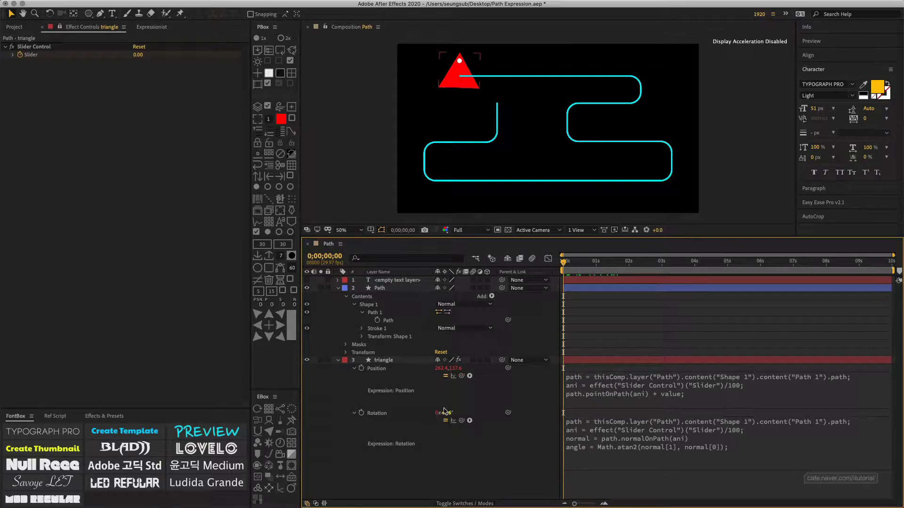
- Append "radiansToDegrees(angle)" as the final line of the triangle's Rotation expression and apply it
click(662, 459)
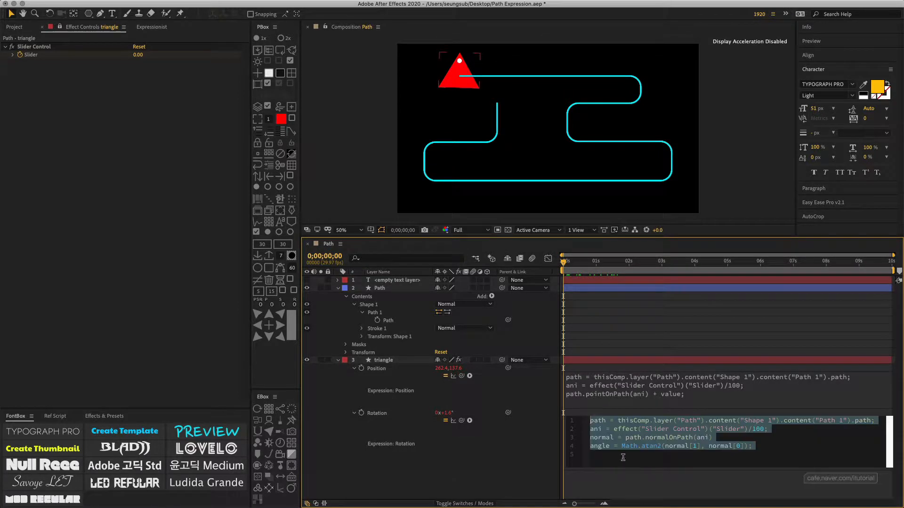
click(622, 457)
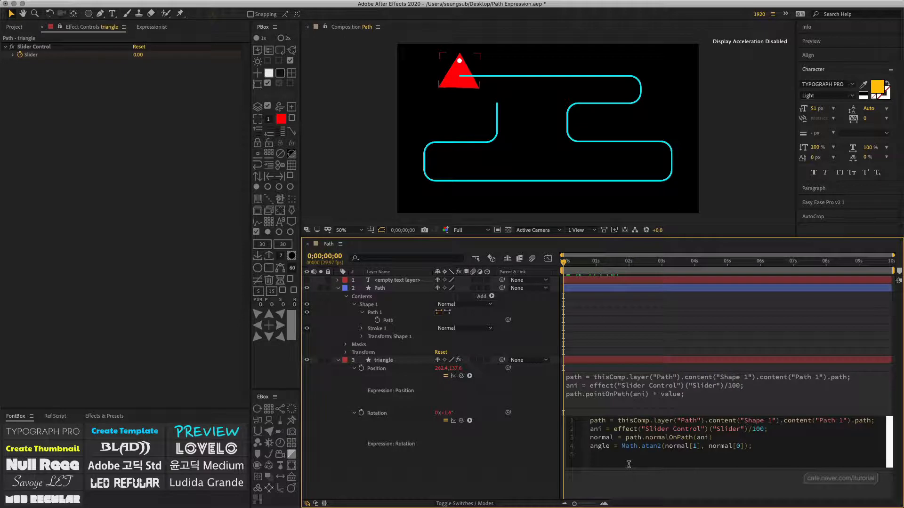
text(rad)
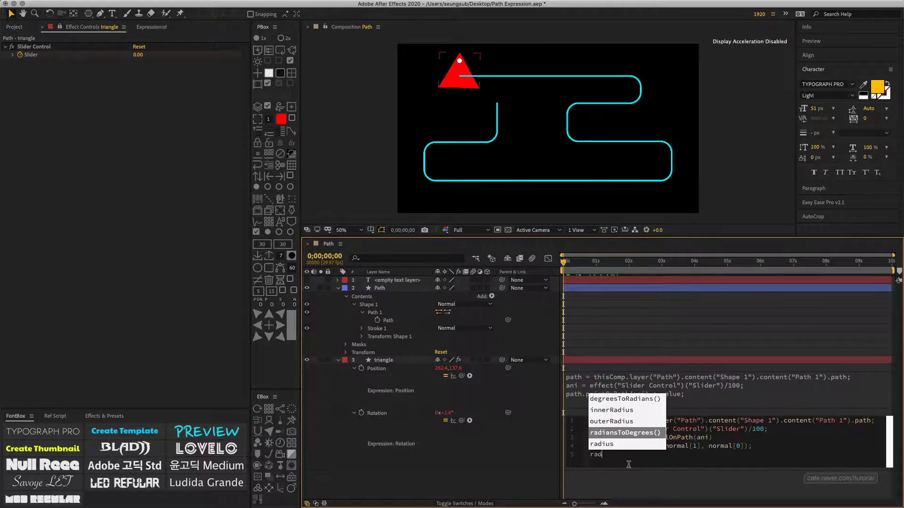
key(Return)
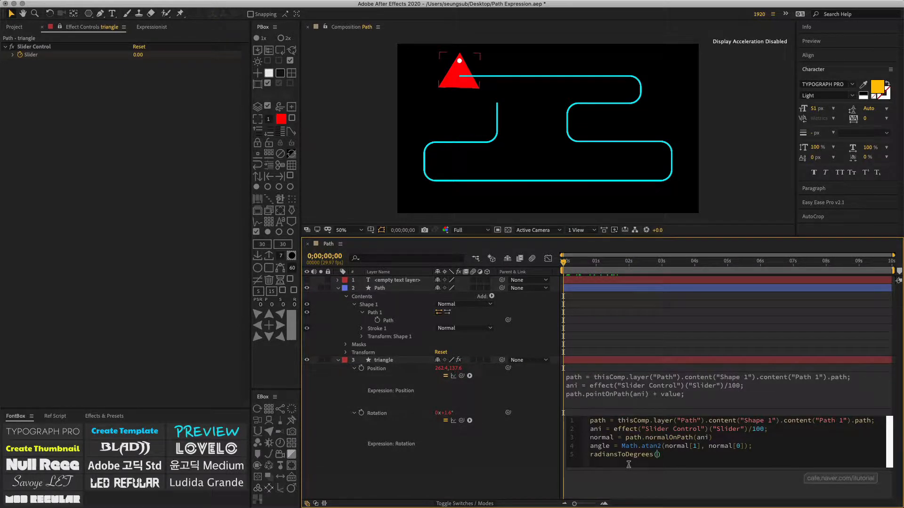
text(an)
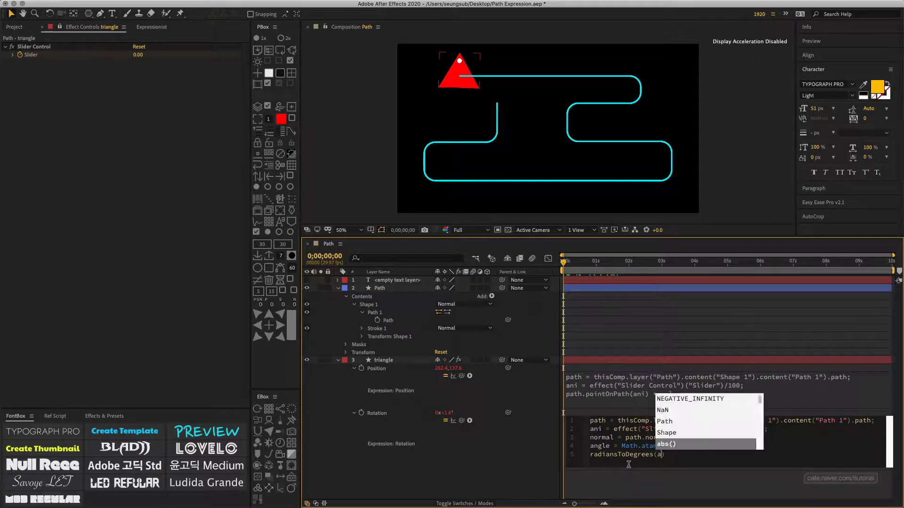
text(g)
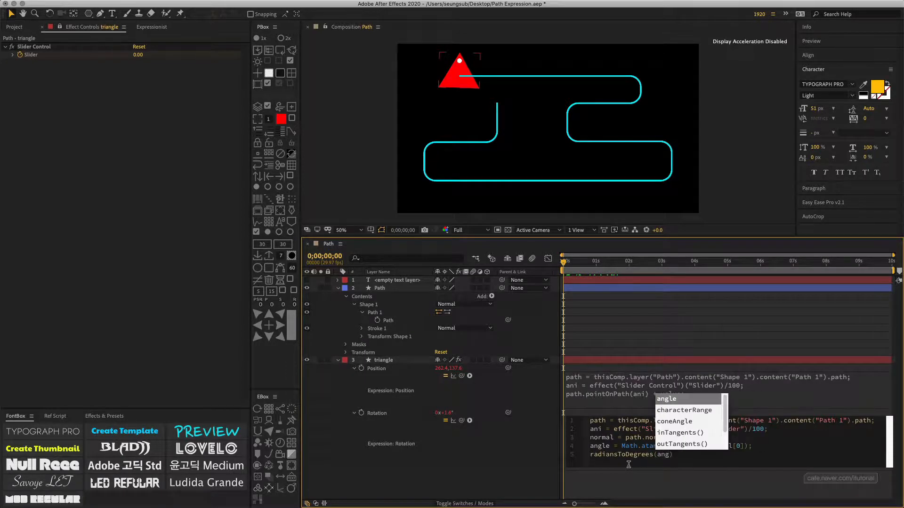
text(le)
click(531, 450)
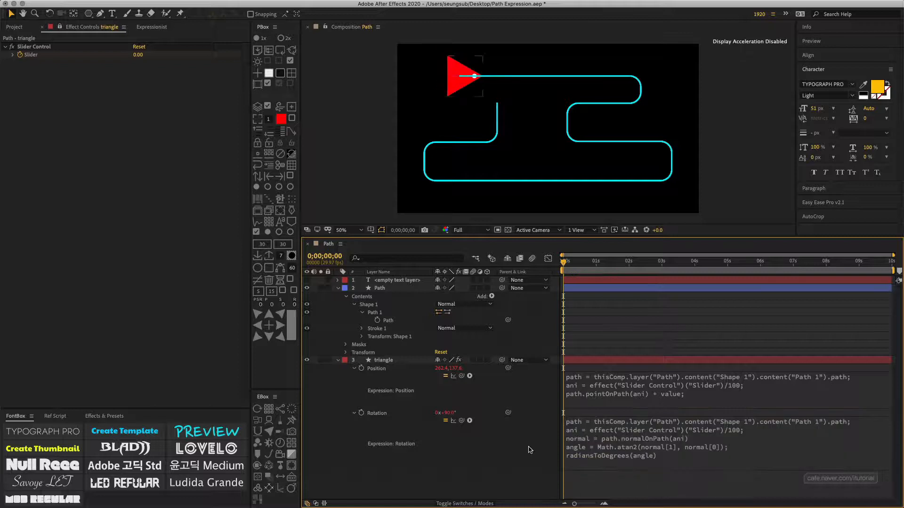
- Scrub and preview the triangle's orientation along the path, ending back at the first frame
drag(565, 268, 648, 260)
key(space)
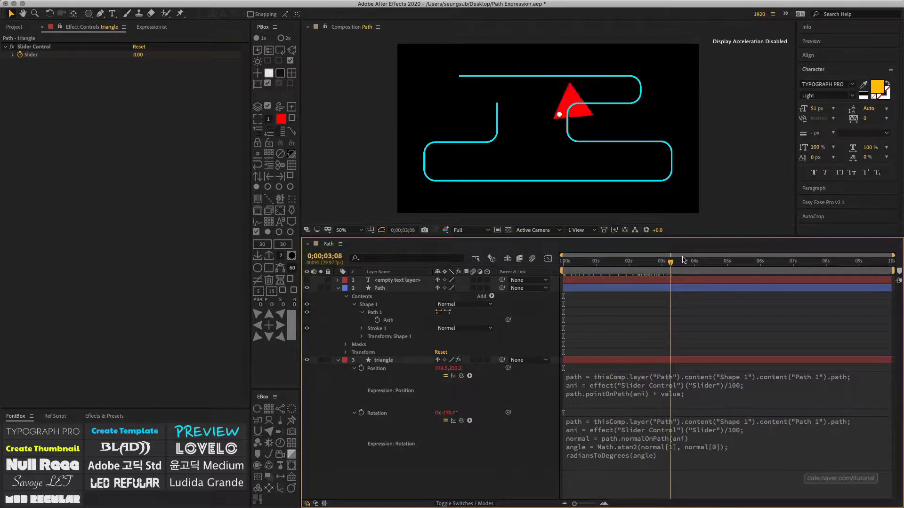
key(Home)
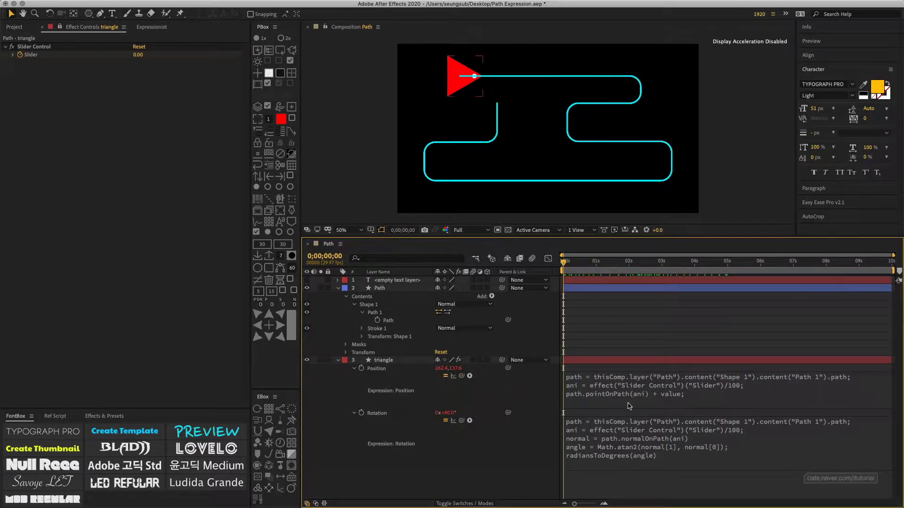
- Rewrite the last line of the triangle's Position expression as "n = path.pointOnPath(ani);", removing the added value
click(671, 401)
click(705, 393)
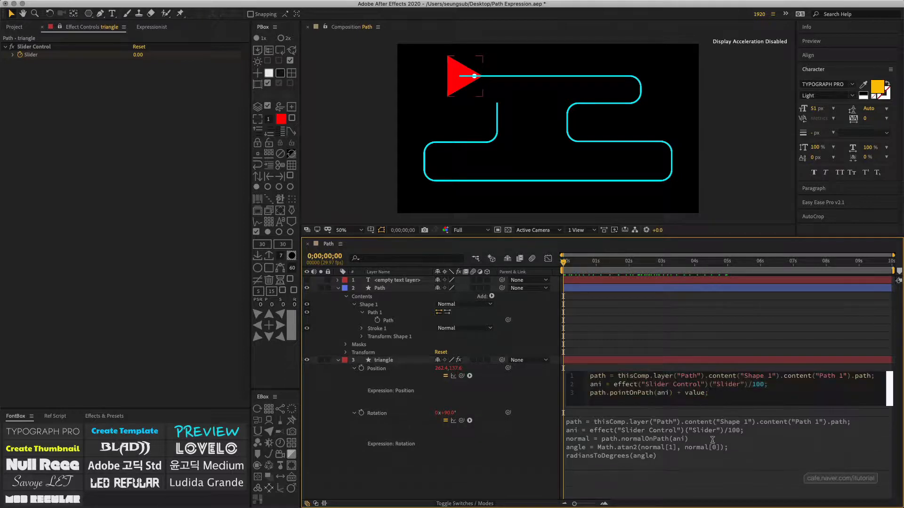
key(BackSpace)
key(BackSpace)
key(BackSpace)
key(BackSpace)
key(BackSpace)
text())
text(n =)
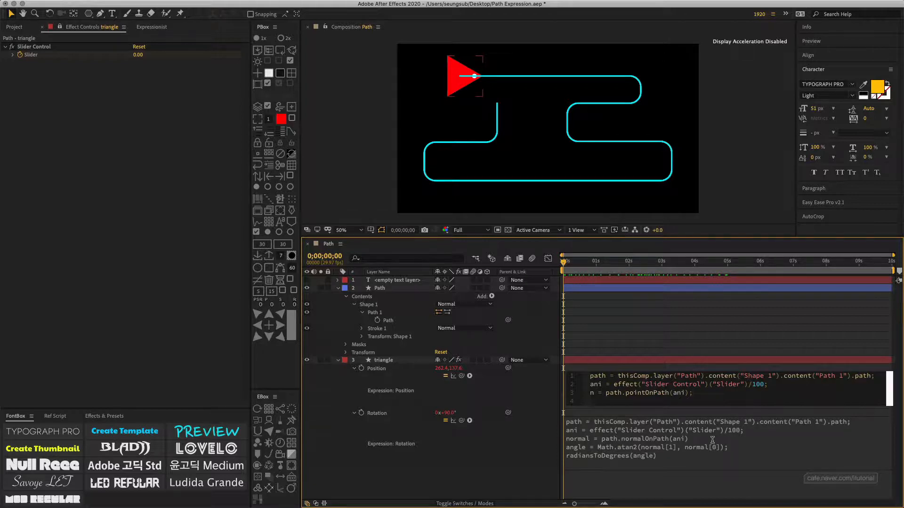
- Add "toComp(n)" as the final line of the triangle's Position expression and apply it
text(oComp)
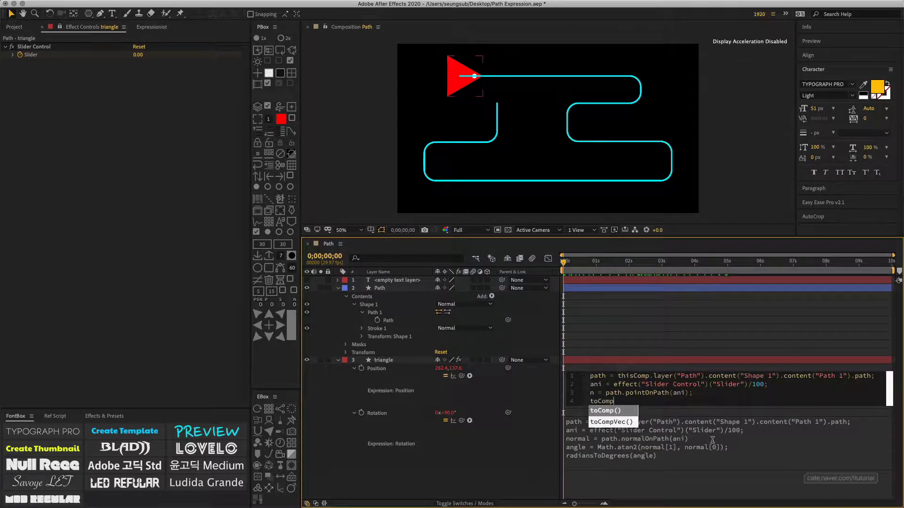
text((n)
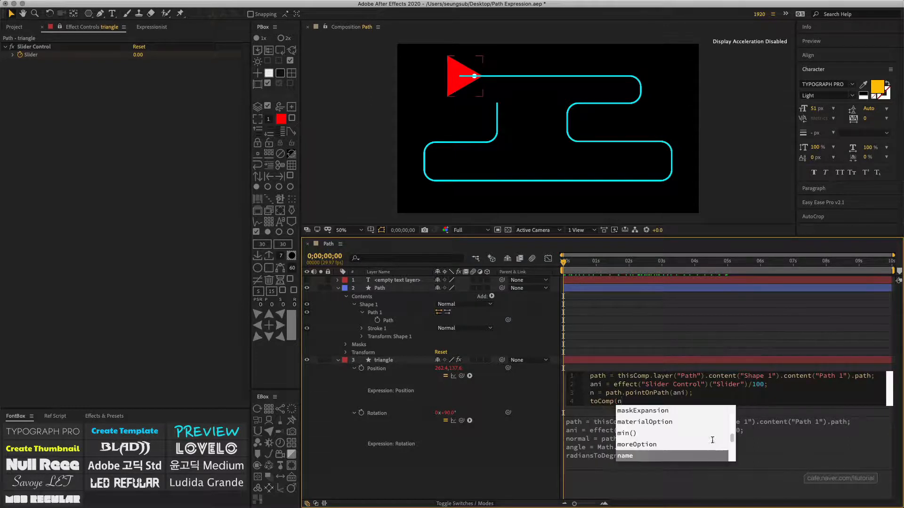
text())
click(540, 389)
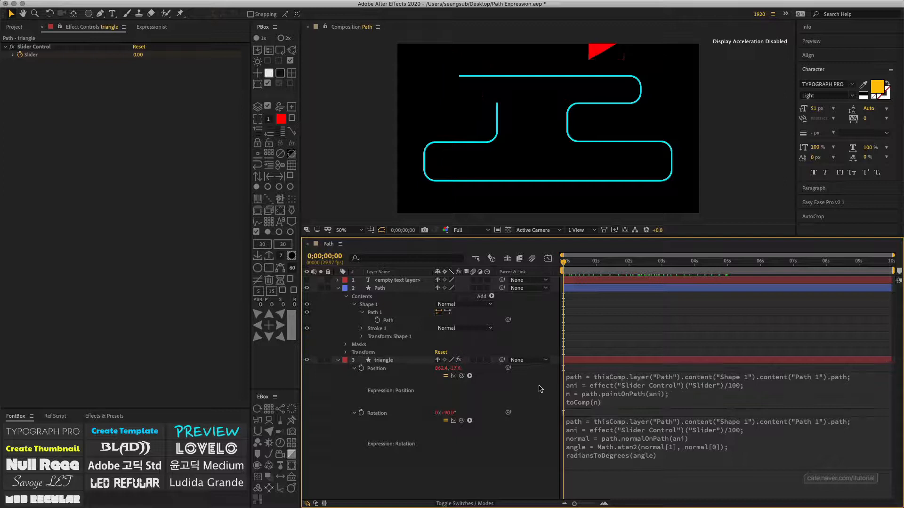
- Preview the triangle along the path with its Rotation expression temporarily disabled, re-enable the expression and return to the first frame
drag(565, 262, 540, 259)
click(445, 422)
drag(564, 262, 560, 376)
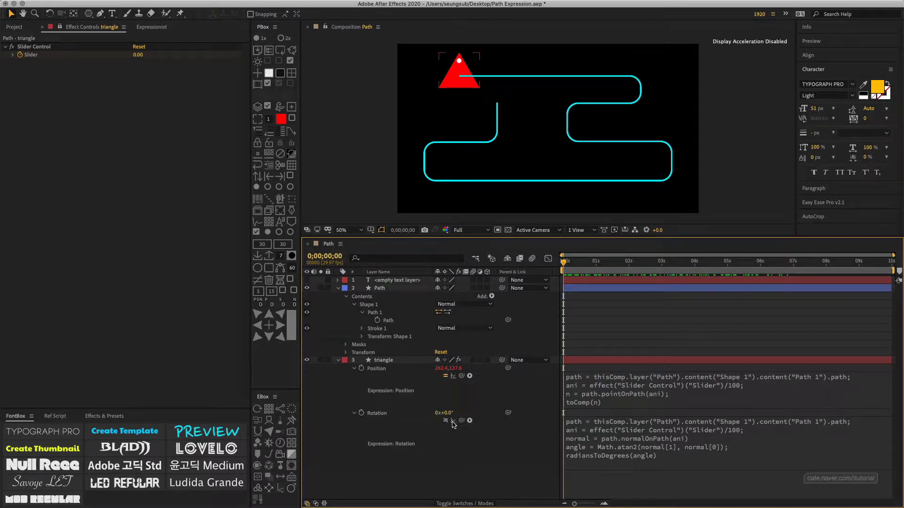
click(445, 420)
mouse_move(570, 264)
mouse_down()
mouse_move(597, 263)
mouse_move(563, 263)
mouse_up()
- Delete the "toComp(n)" line from the triangle's Position expression
click(613, 402)
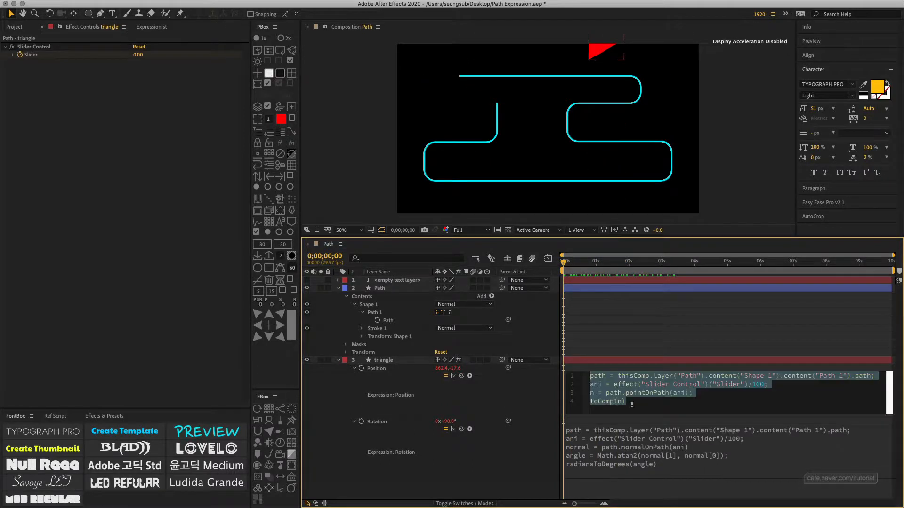
click(632, 405)
key(BackSpace)
key(BackSpace)
key(BackSpace)
key(BackSpace)
key(BackSpace)
key(BackSpace)
key(BackSpace)
key(BackSpace)
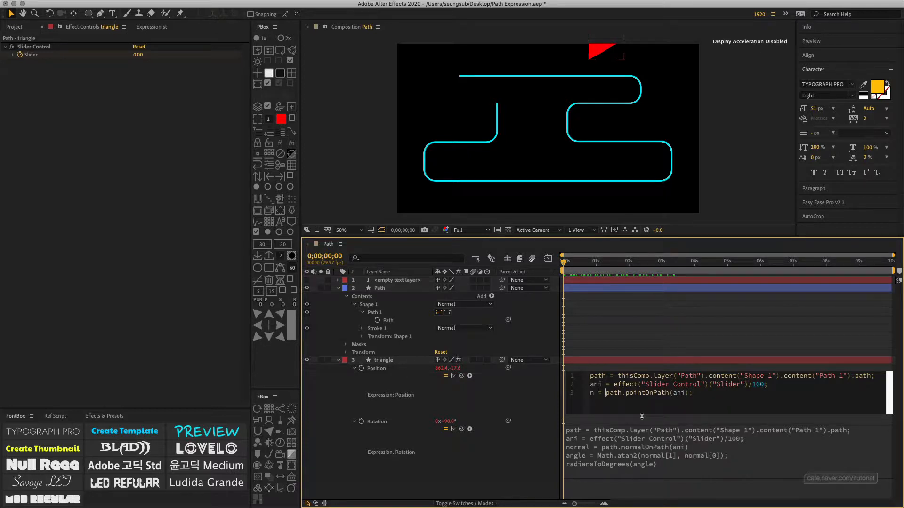
- Rewrite the last line of the triangle's Position expression as "path.pointOnPath(ani) + value;" and apply it
key(BackSpace)
key(BackSpace)
key(BackSpace)
key(BackSpace)
text(+ value)
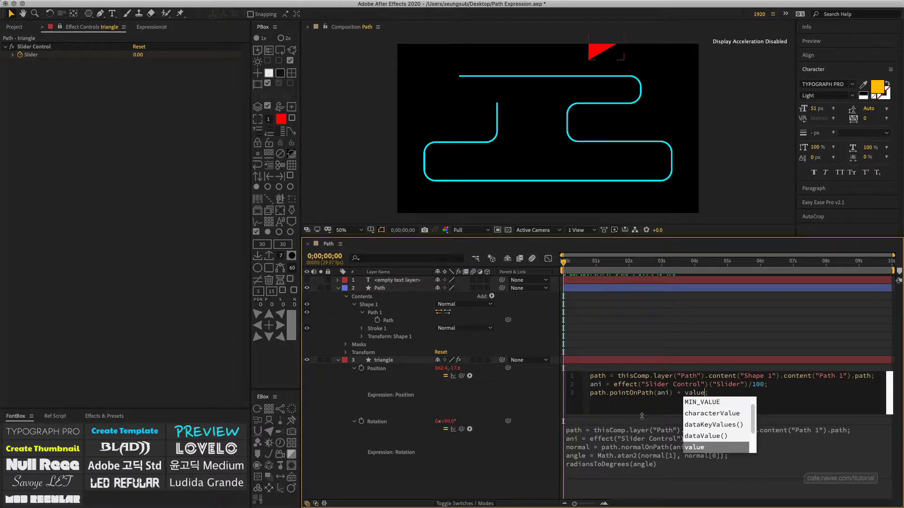
click(514, 403)
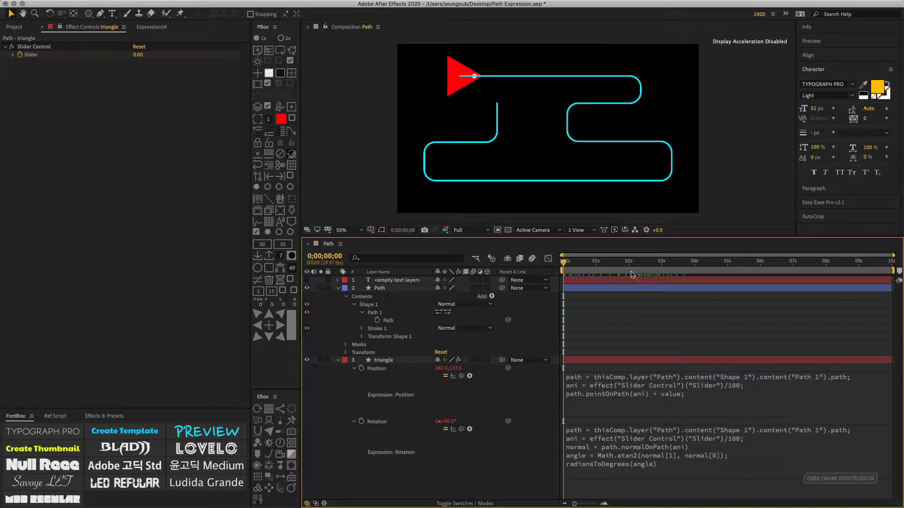
- Scrub the timeline to check the triangle's motion and try adjusting its Rotation value, leaving nothing selected
mouse_move(569, 265)
mouse_down()
mouse_move(721, 263)
mouse_move(555, 254)
mouse_up()
click(496, 346)
drag(454, 423, 468, 420)
key(F2)
- Append "+ value" to the "radiansToDegrees(angle)" line of the triangle's Rotation expression and apply it
click(679, 471)
click(694, 463)
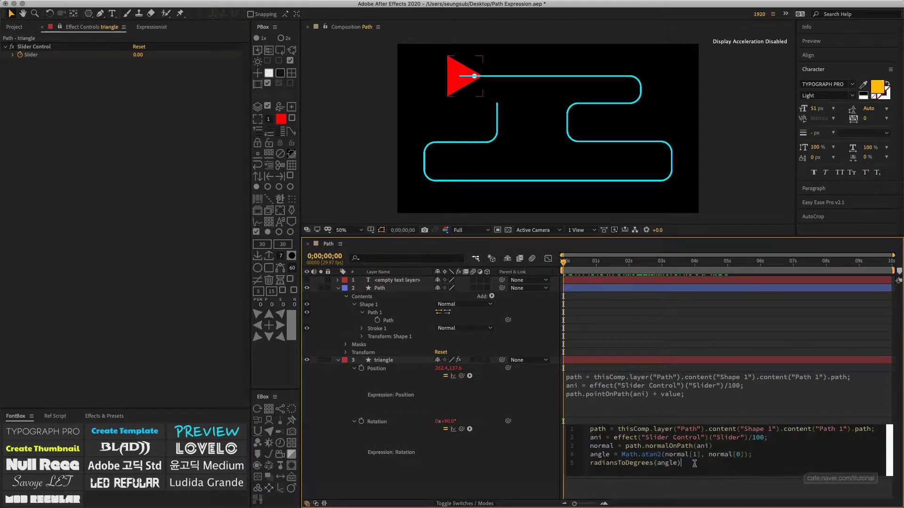
text(+ value)
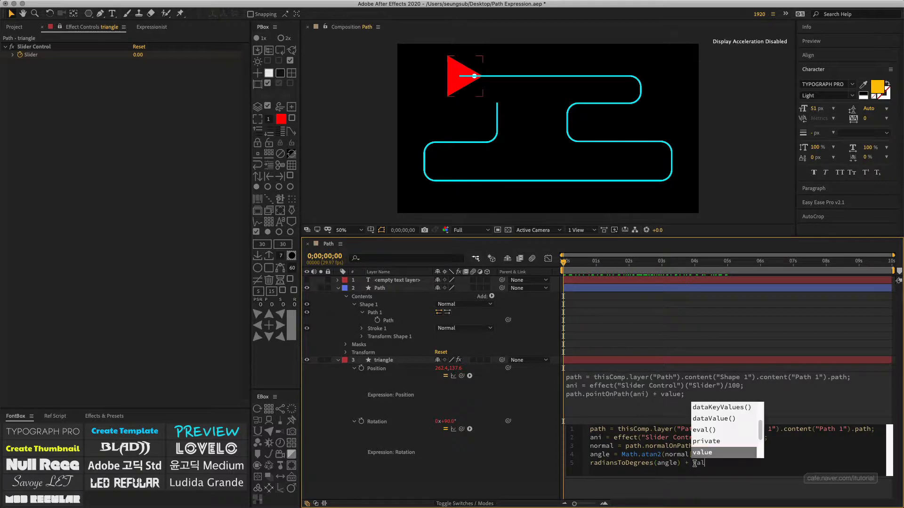
click(540, 457)
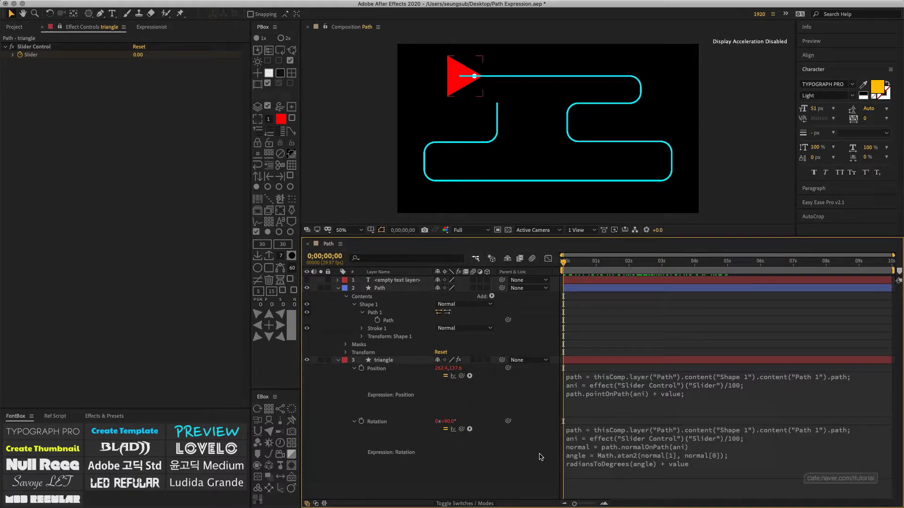
- Adjust the triangle's Rotation to 208° at the first frame, scrubbing the timeline to check its orientation along the path
drag(565, 262, 517, 258)
drag(451, 422, 509, 422)
mouse_move(567, 261)
mouse_down()
mouse_move(669, 260)
mouse_move(563, 260)
mouse_up()
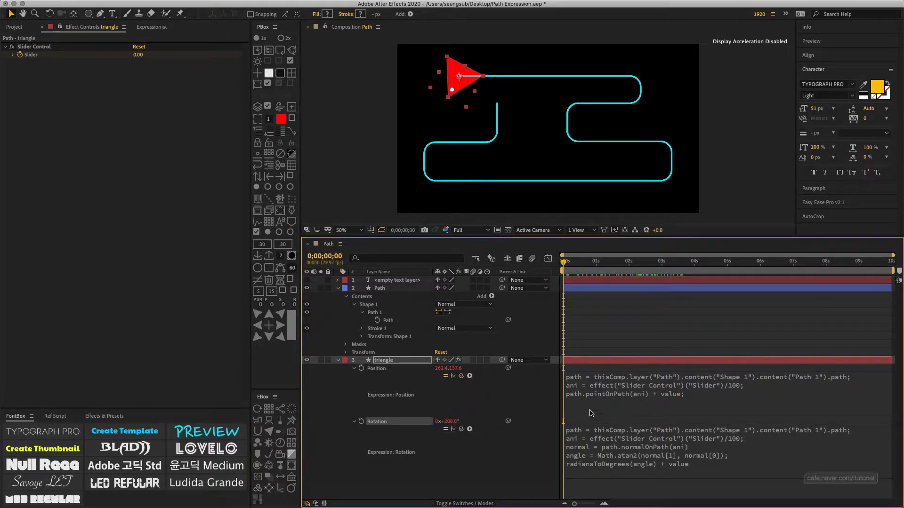
click(528, 398)
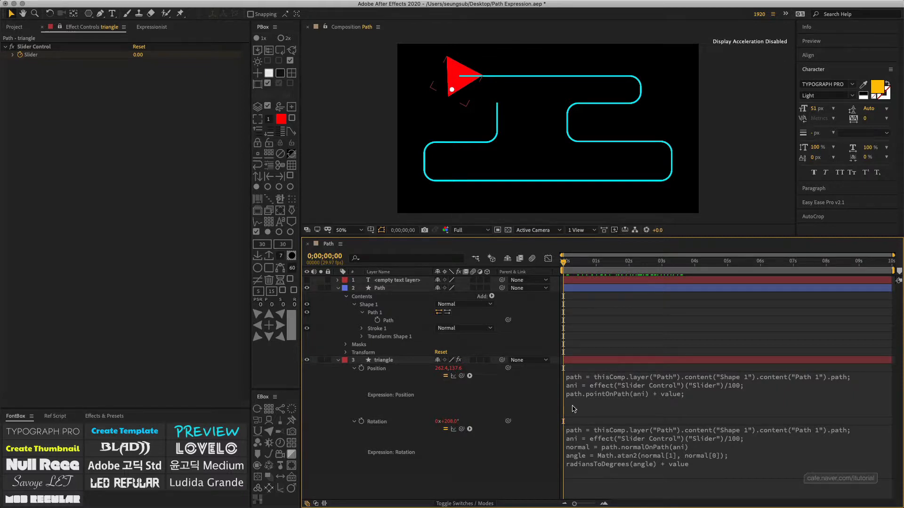
- Copy the Path property of Path 1 in the Path layer and hide that layer
click(394, 360)
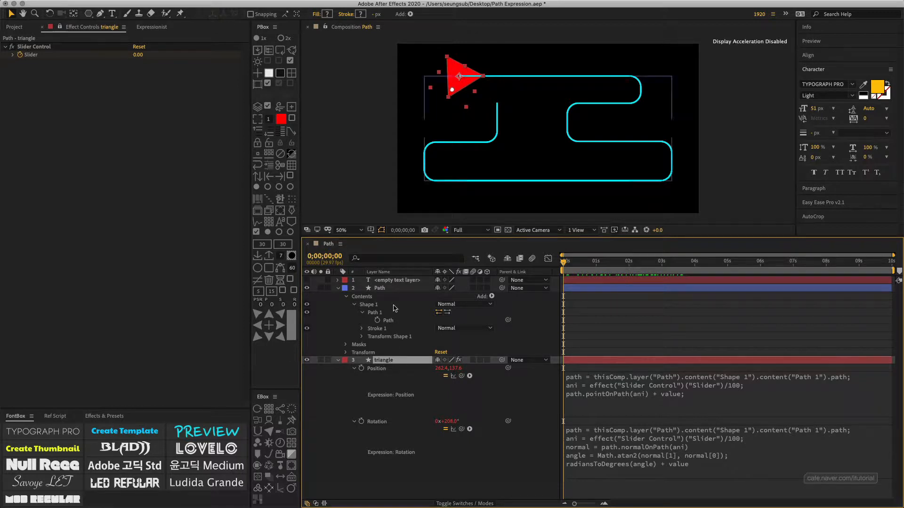
click(384, 289)
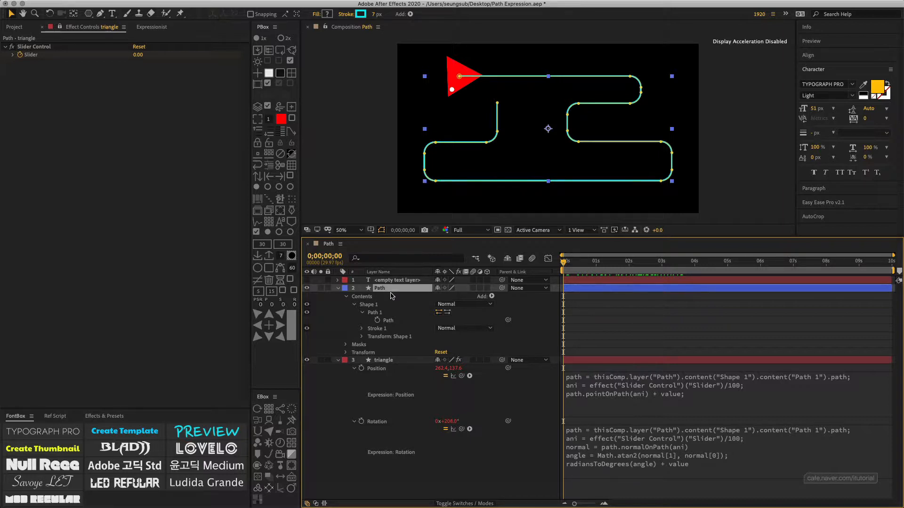
click(378, 313)
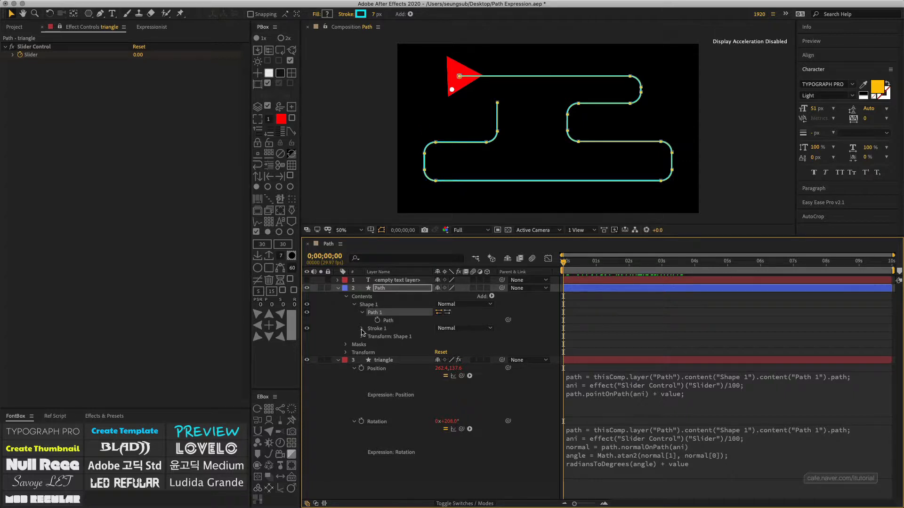
click(395, 288)
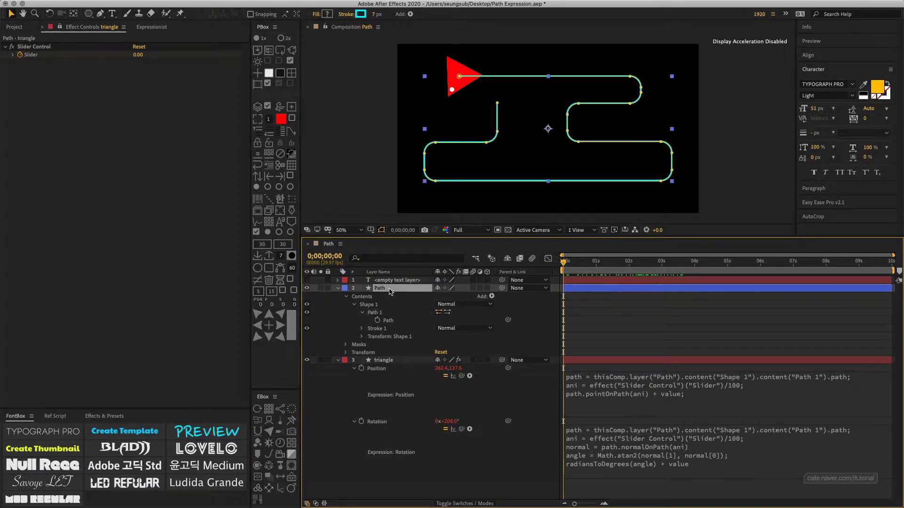
click(386, 320)
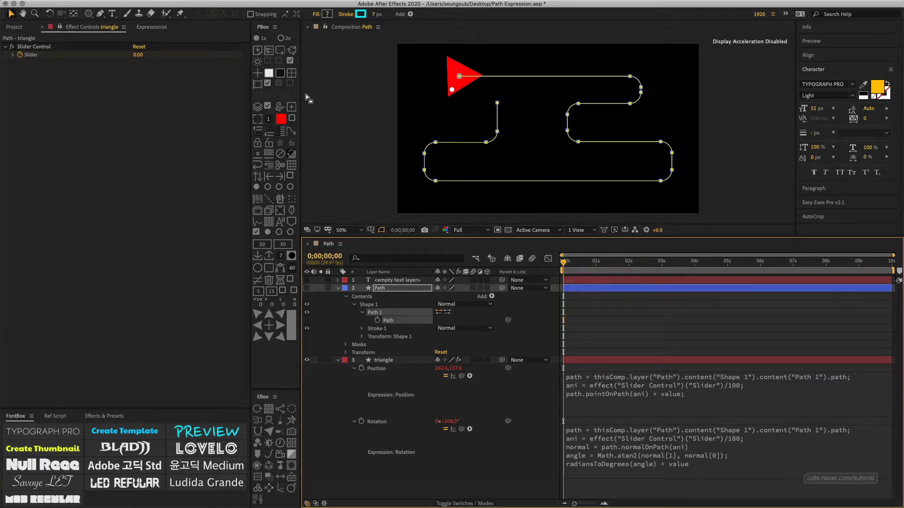
- Add a new full-frame solid and start a mask on it with one Pen tool point just below the centre
click(292, 73)
click(401, 290)
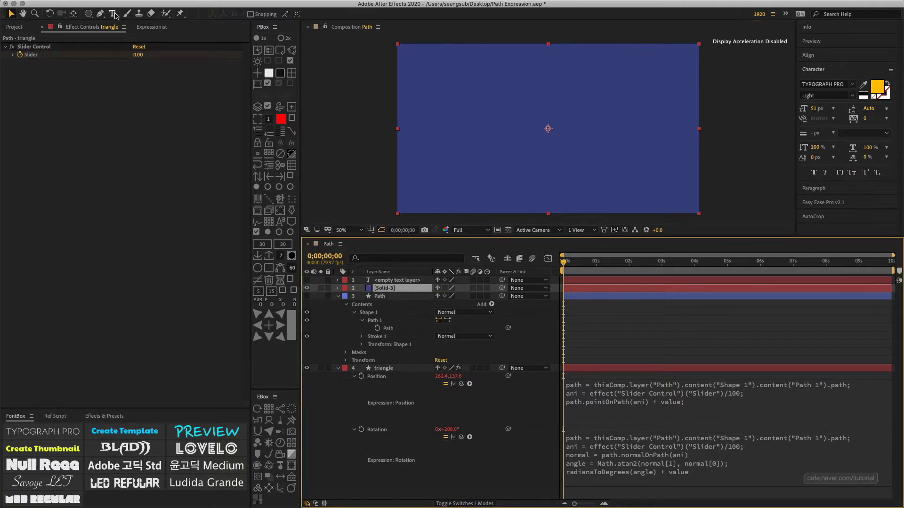
click(101, 13)
click(546, 147)
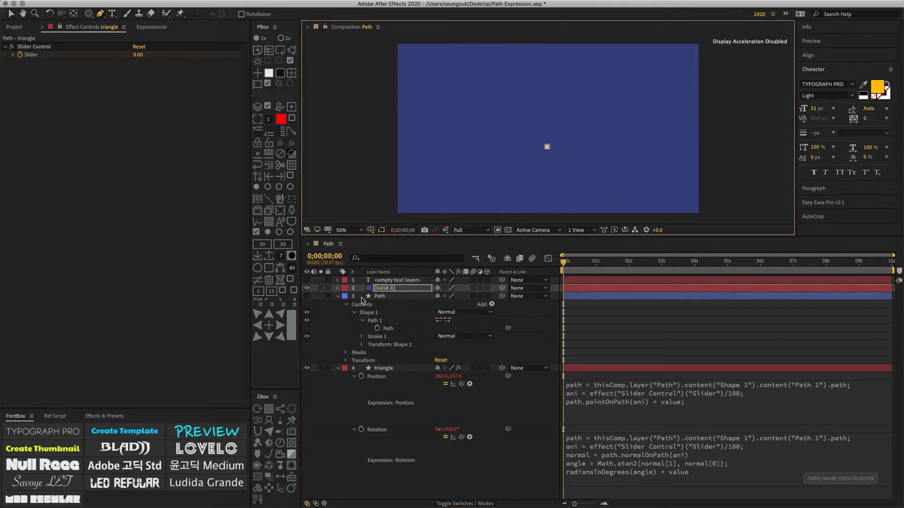
- Paste the copied shape path into the new solid's Mask Path and collapse the solid's properties
click(338, 288)
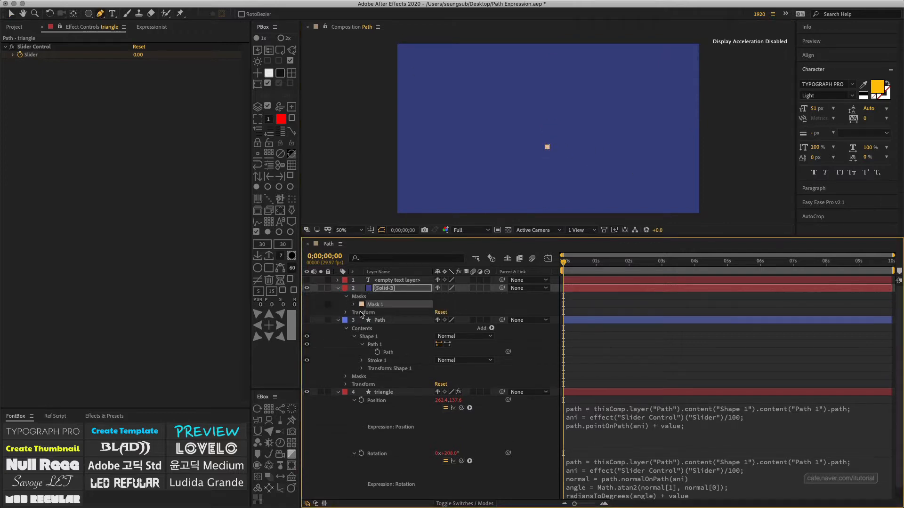
click(353, 305)
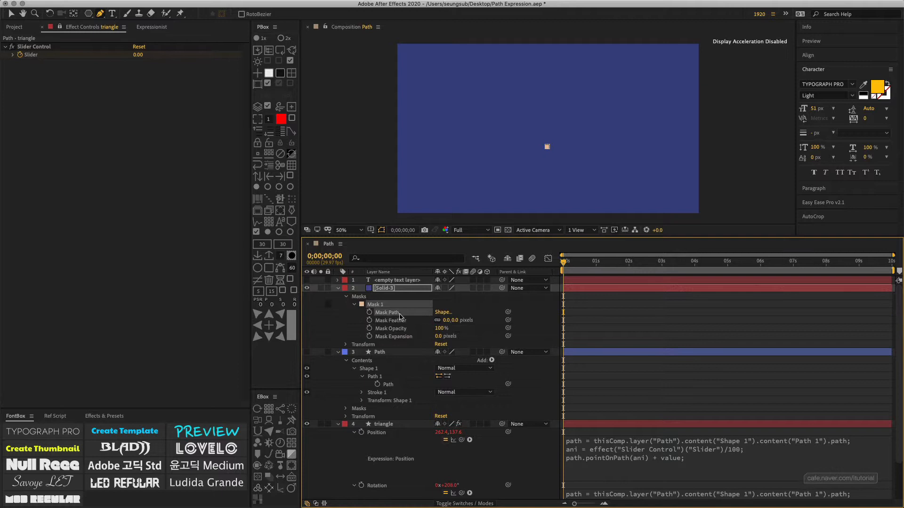
key(ctrl+v)
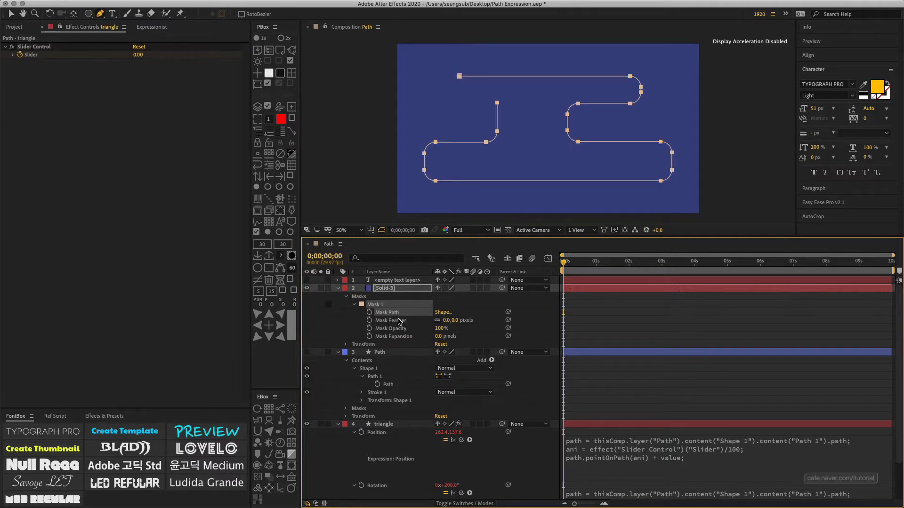
click(390, 291)
click(339, 289)
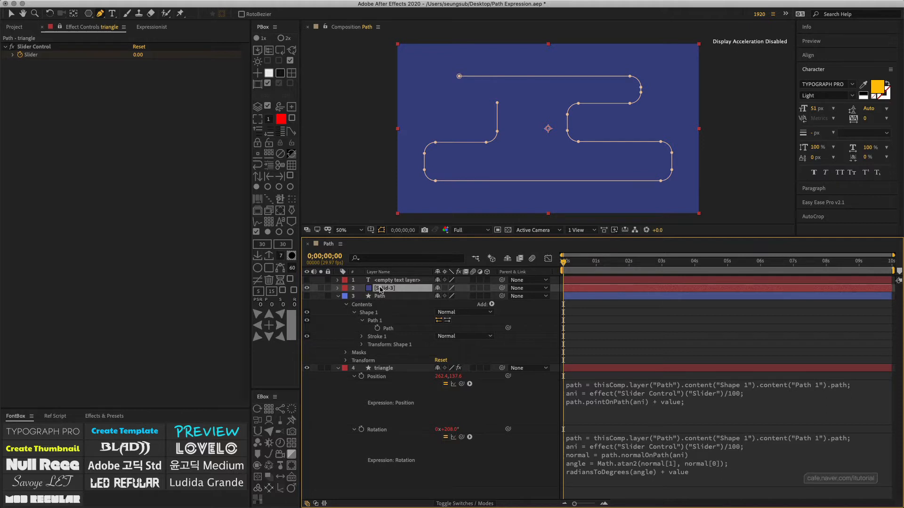
- Hide the masked solid and make the Path shape layer visible again
click(307, 288)
click(380, 296)
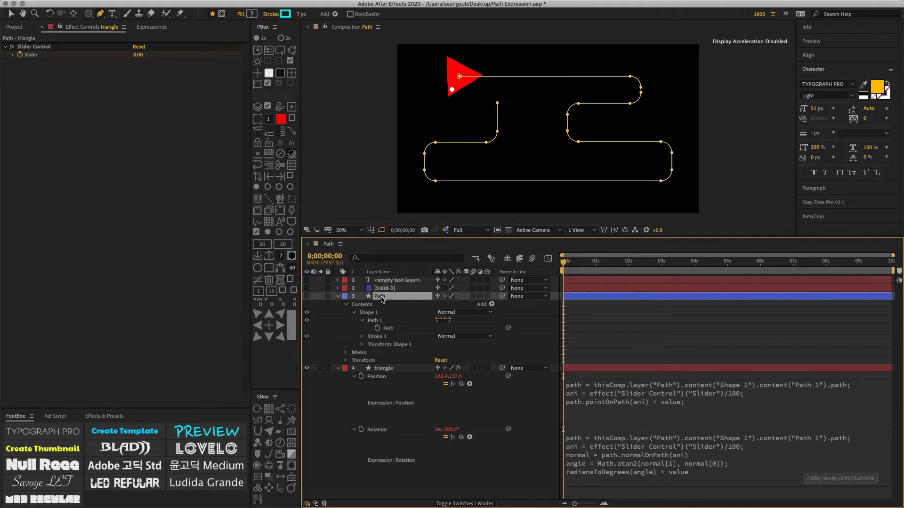
click(307, 296)
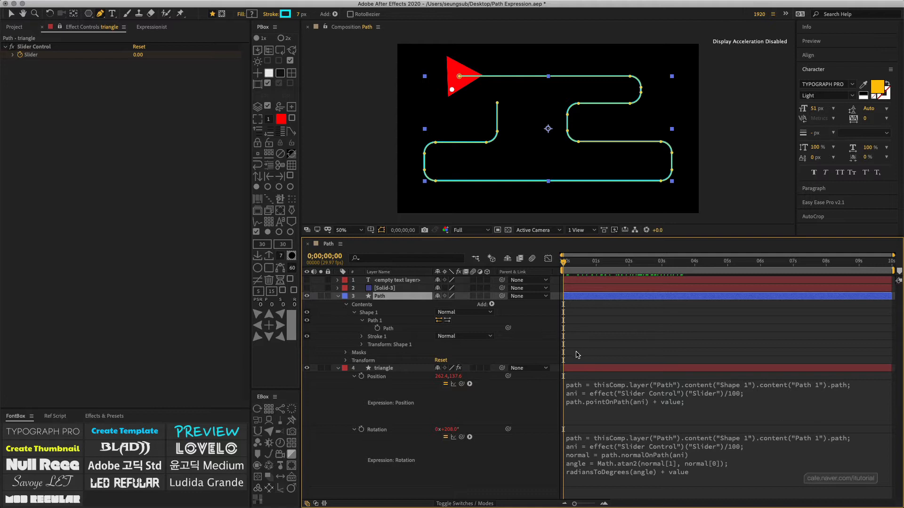
- Open the triangle's Position expression to examine its pointOnPath line and close it without edits
click(648, 410)
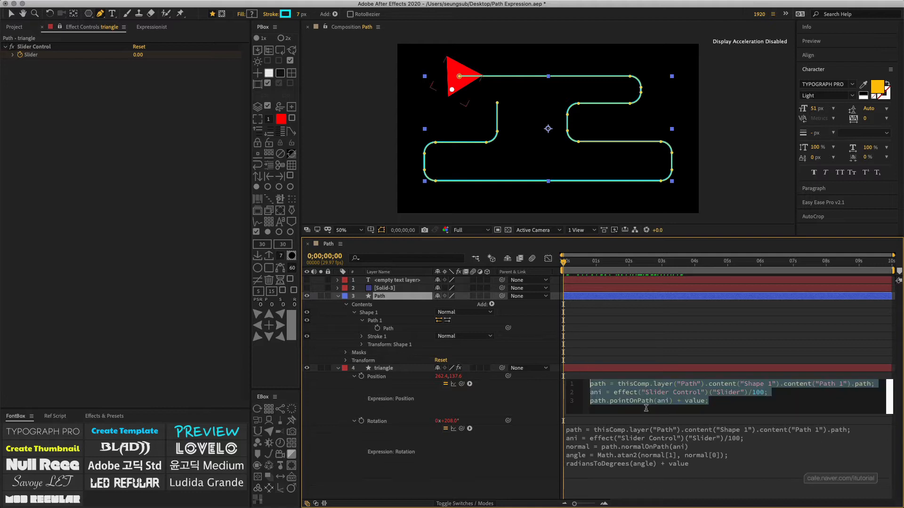
click(691, 401)
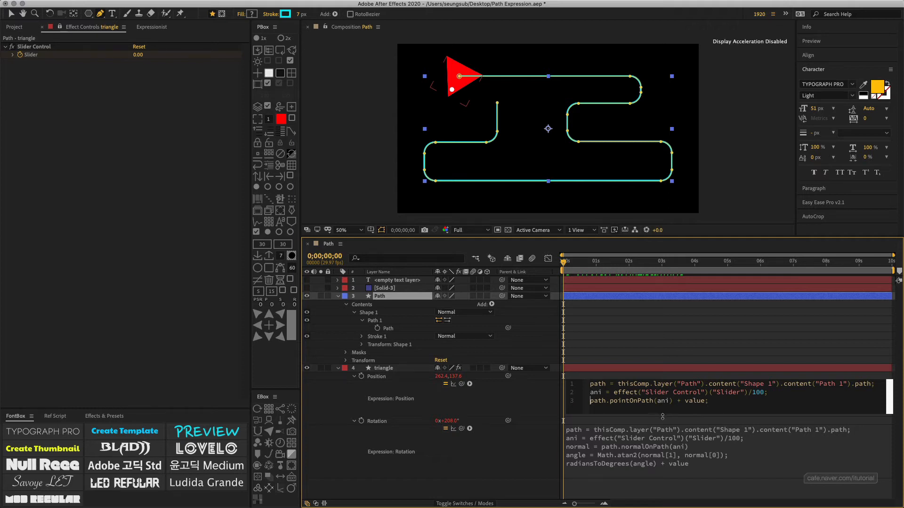
click(541, 403)
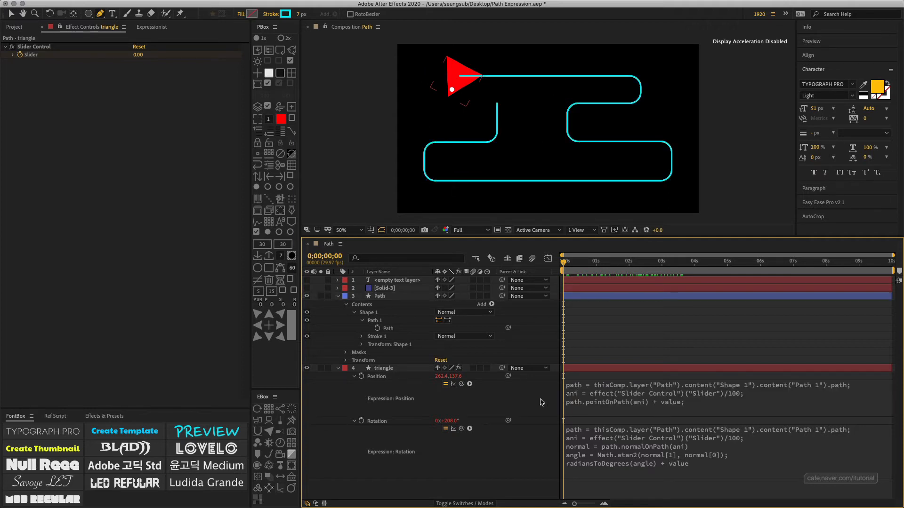